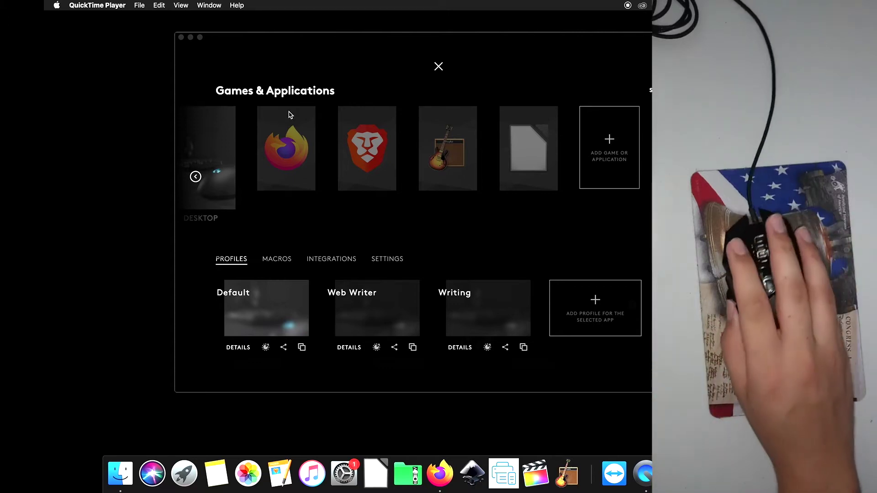
Add TeamViewer from the installed applications list to Games & Applications
left_click(608, 133)
left_click(607, 153)
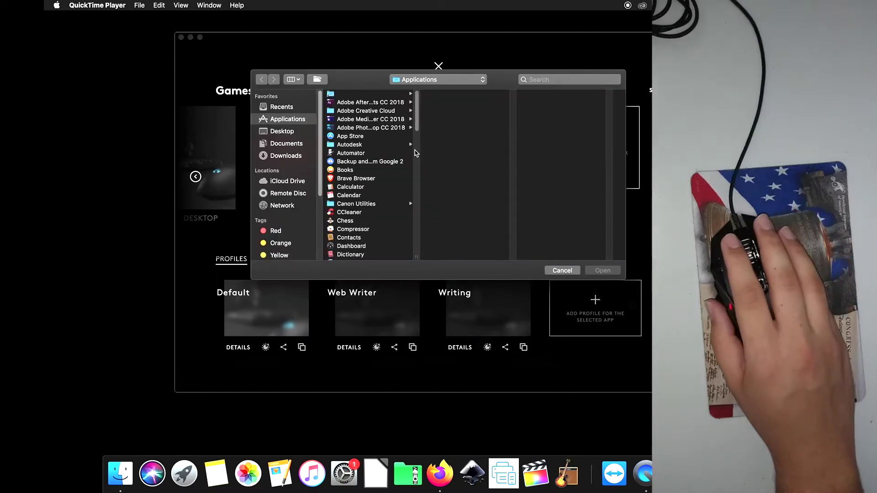
scroll(383, 179, "down", 5)
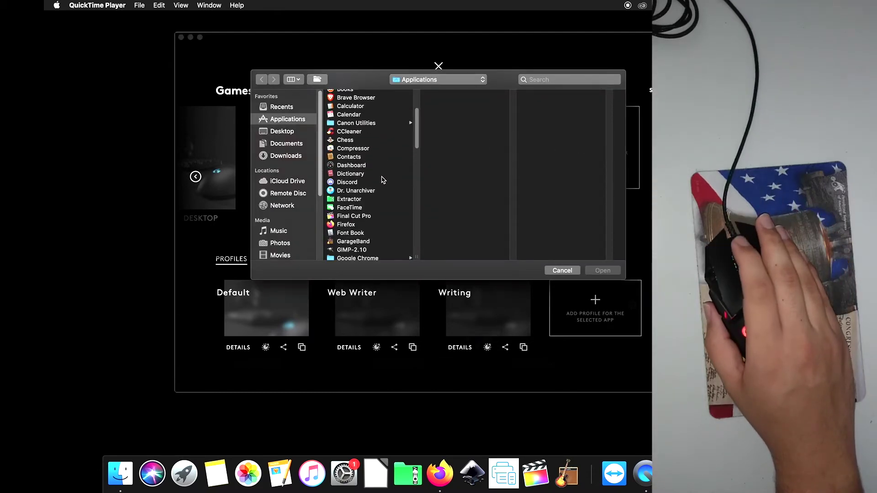
scroll(383, 179, "down", 3)
scroll(383, 179, "up", 5)
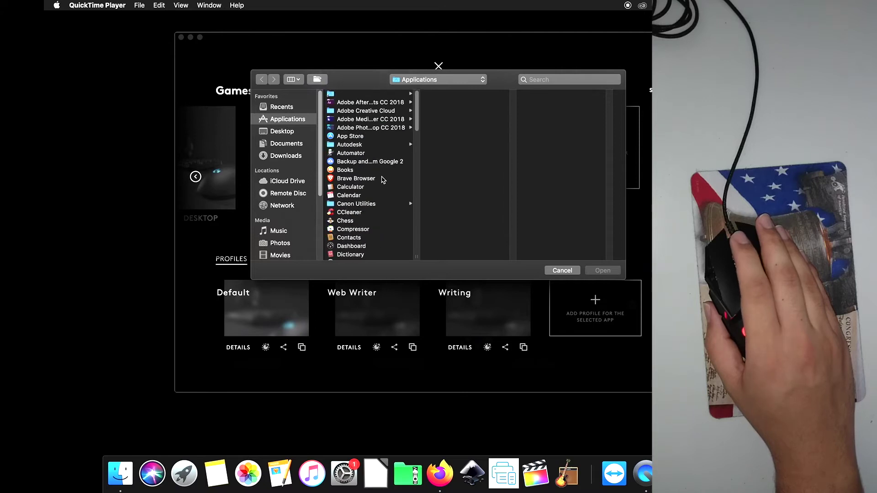
scroll(382, 180, "down", 8)
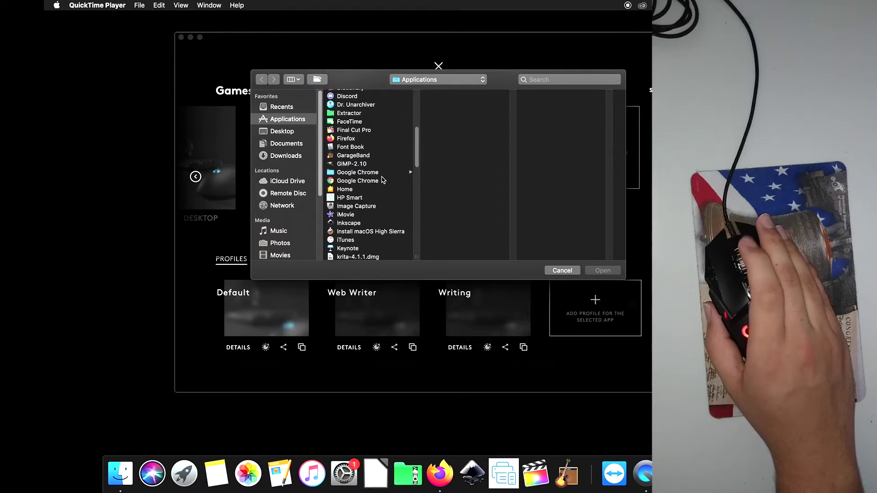
scroll(383, 180, "down", 7)
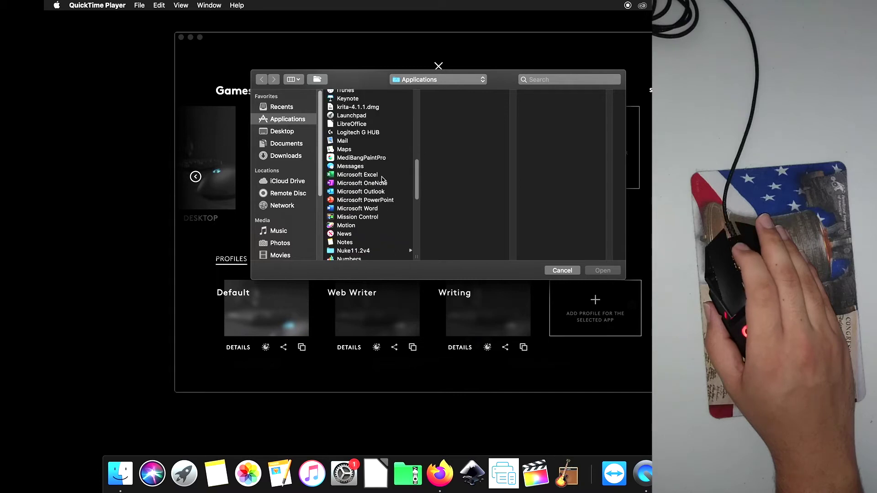
scroll(382, 179, "down", 3)
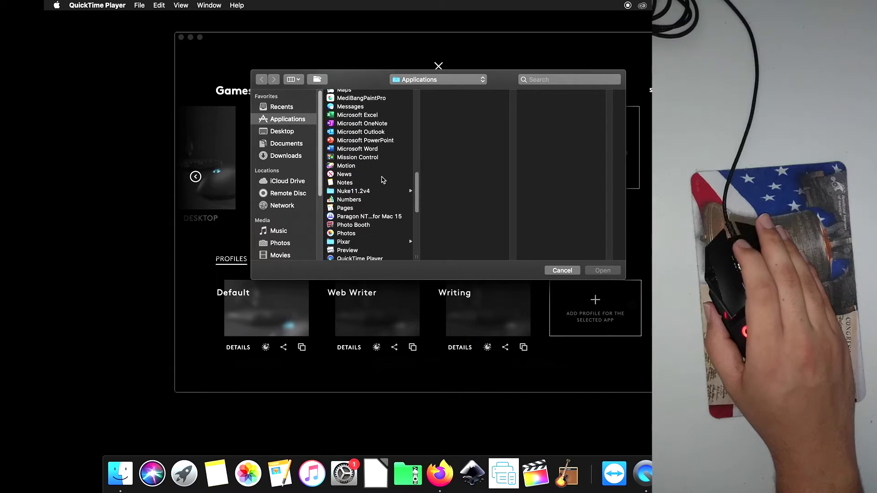
scroll(382, 180, "down", 4)
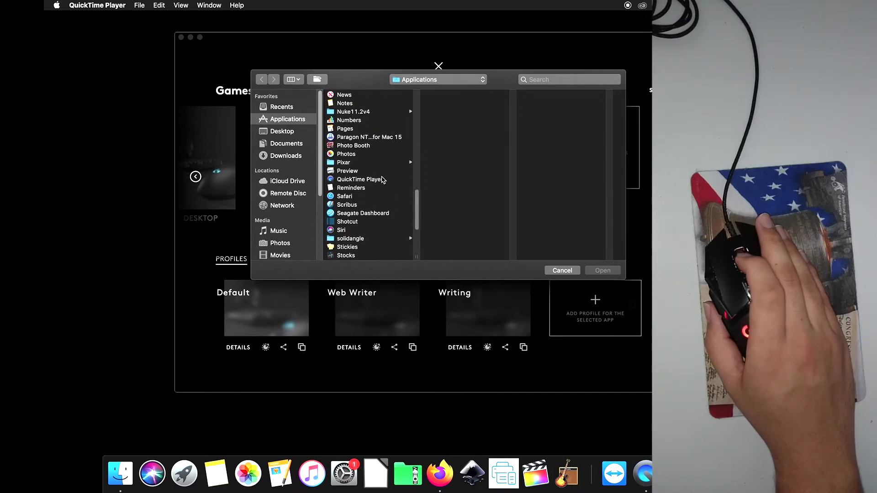
scroll(383, 179, "down", 5)
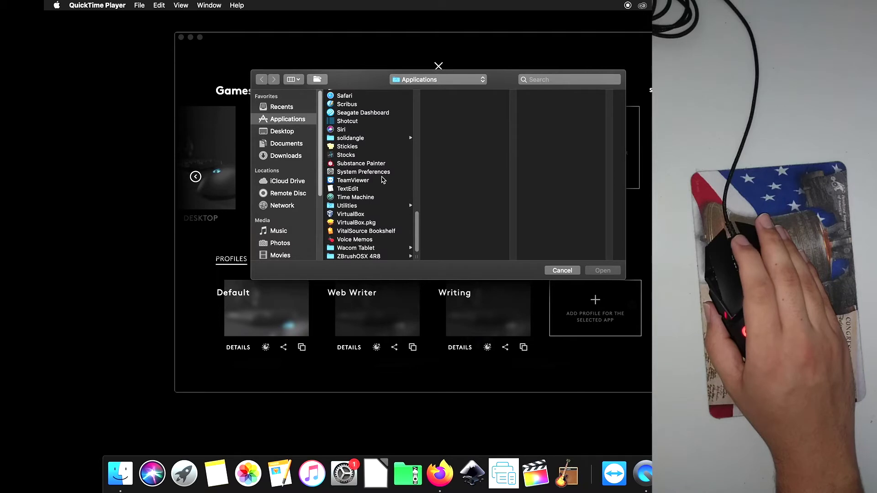
left_click(361, 181)
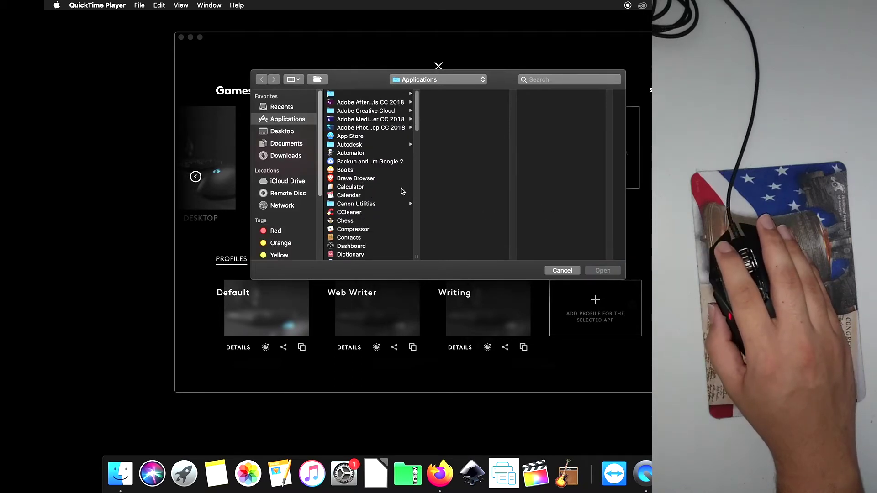
Close the application picker and activate TeamViewer's Default profile
scroll(379, 217, "down", 5)
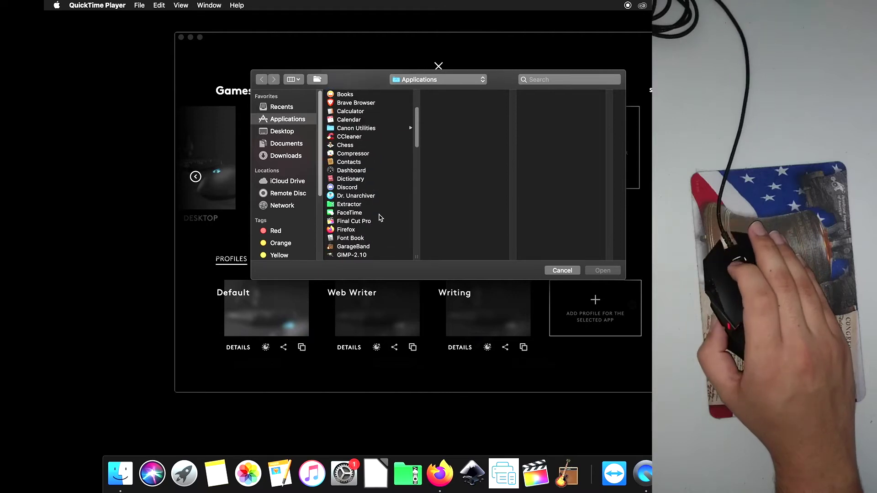
scroll(379, 217, "down", 3)
scroll(379, 218, "down", 6)
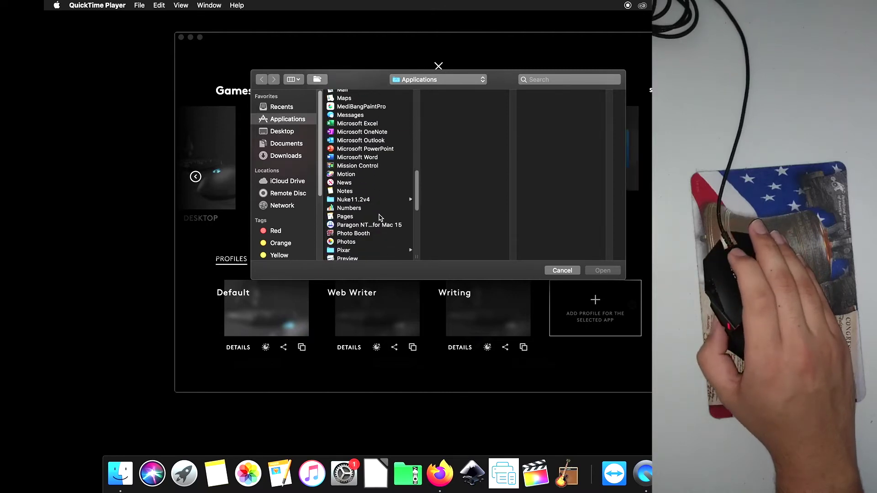
left_click_drag(503, 78, 457, 44)
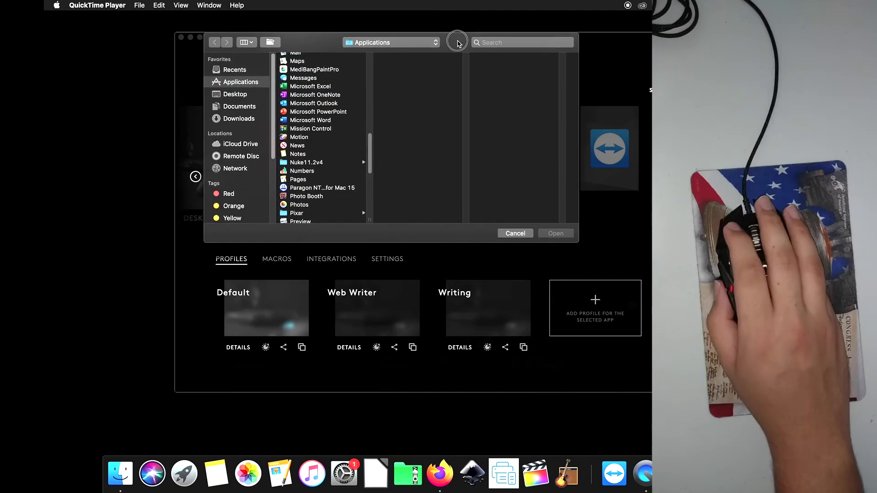
left_click(515, 233)
left_click(599, 172)
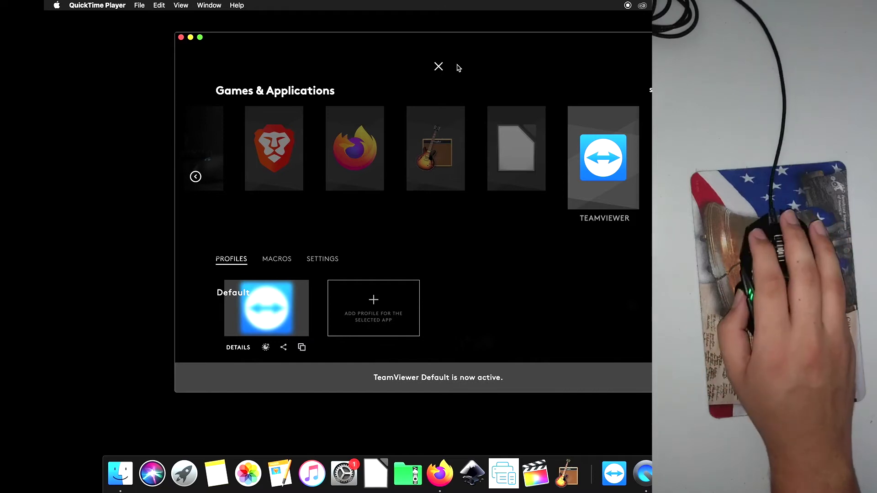
Give the G502 a Fixed cyan LIGHTSYNC effect with all lighting zones synced
left_click(438, 68)
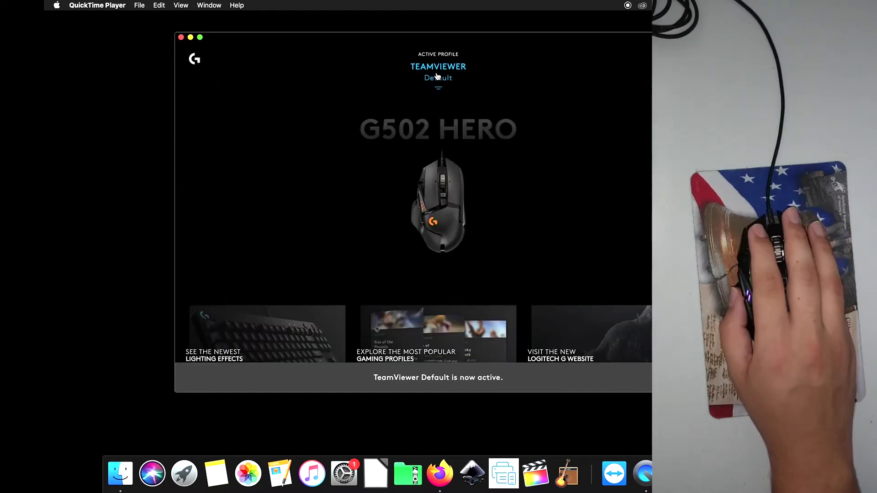
left_click(437, 215)
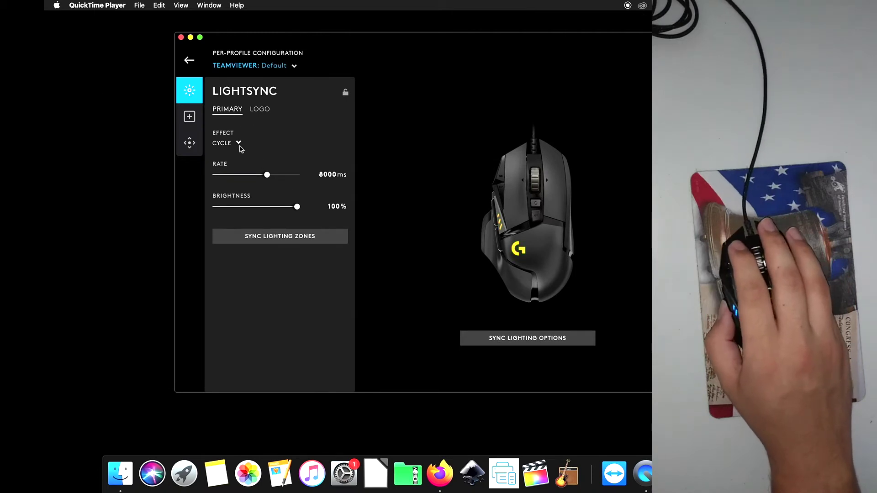
left_click(238, 143)
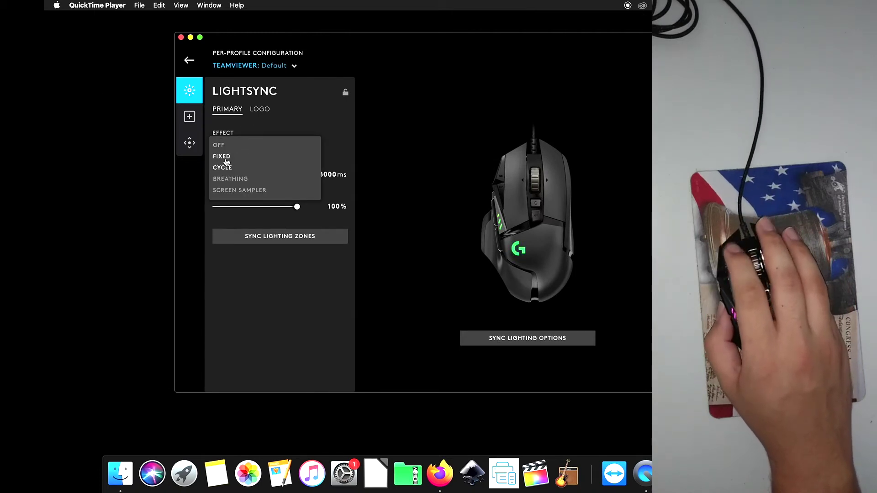
left_click(226, 157)
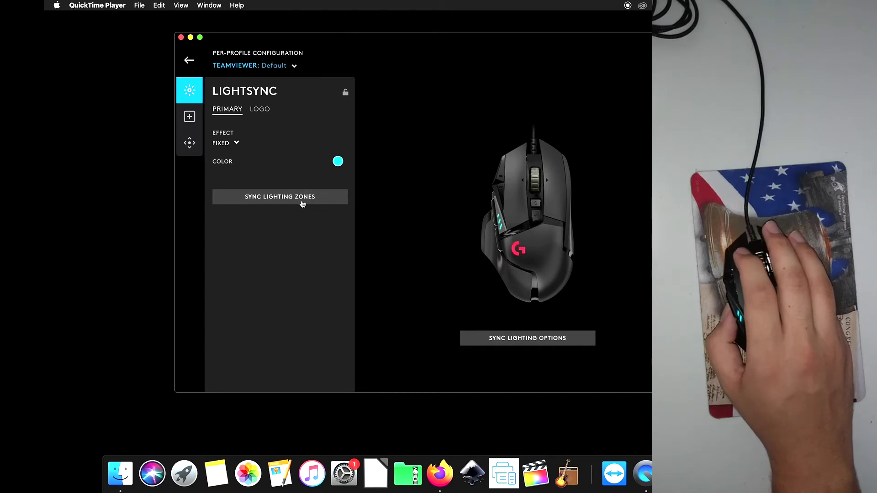
left_click(303, 201)
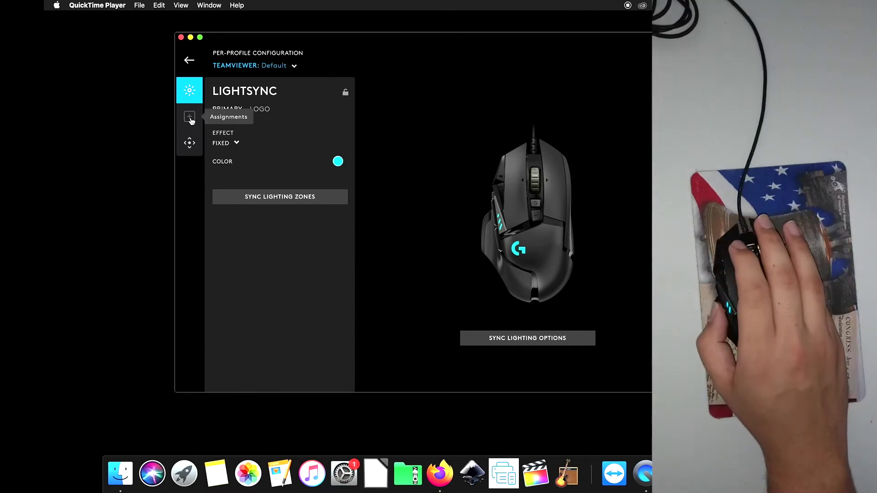
In the G502 assignments, check the DPI Up button and begin a new macro from Macros
left_click(190, 118)
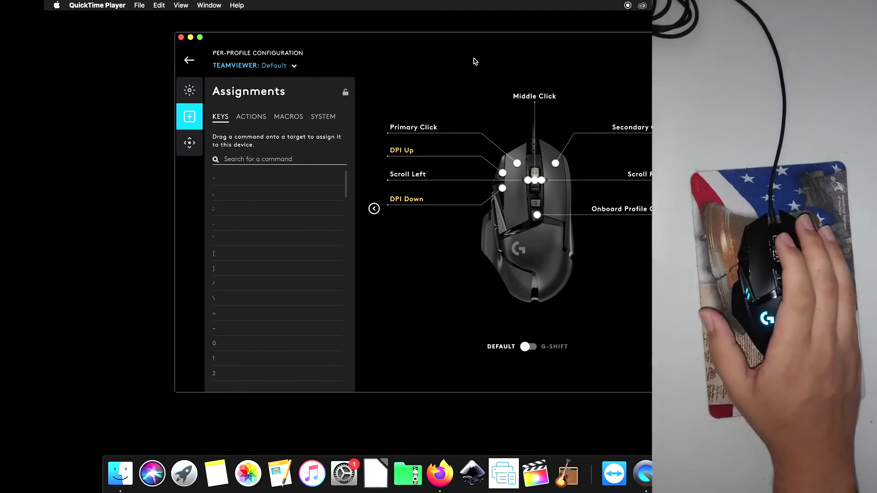
left_click(502, 174)
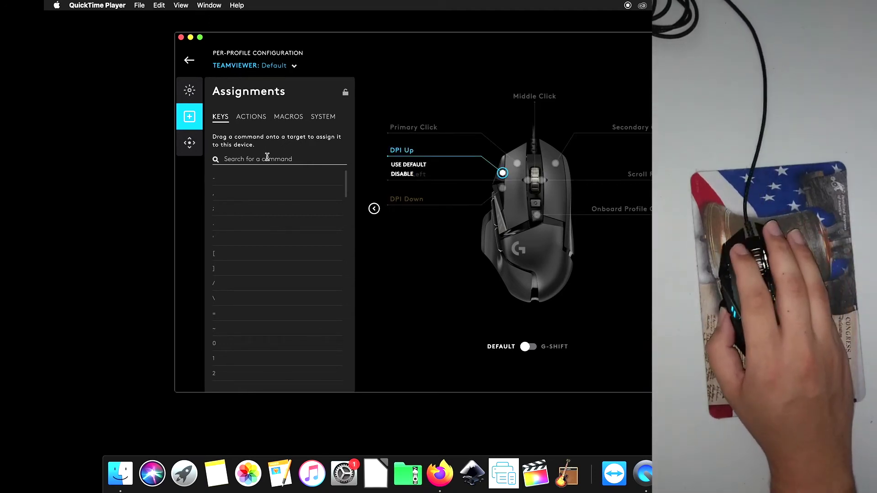
left_click(289, 118)
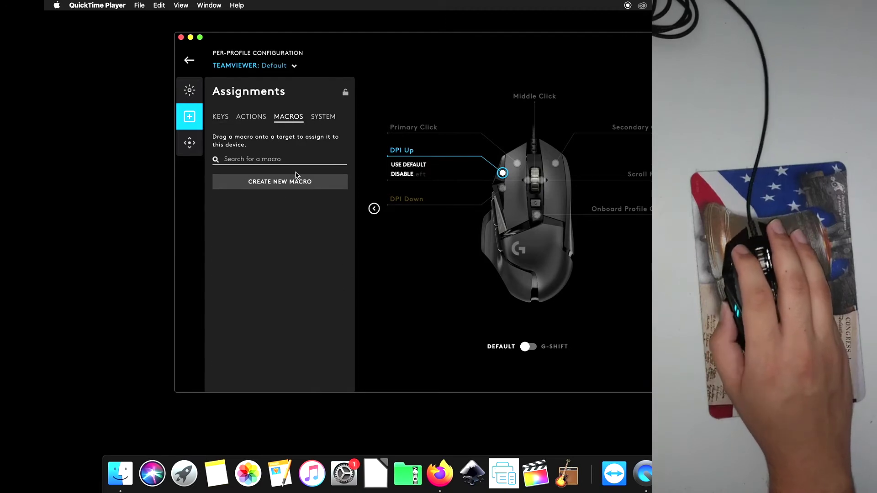
left_click(288, 187)
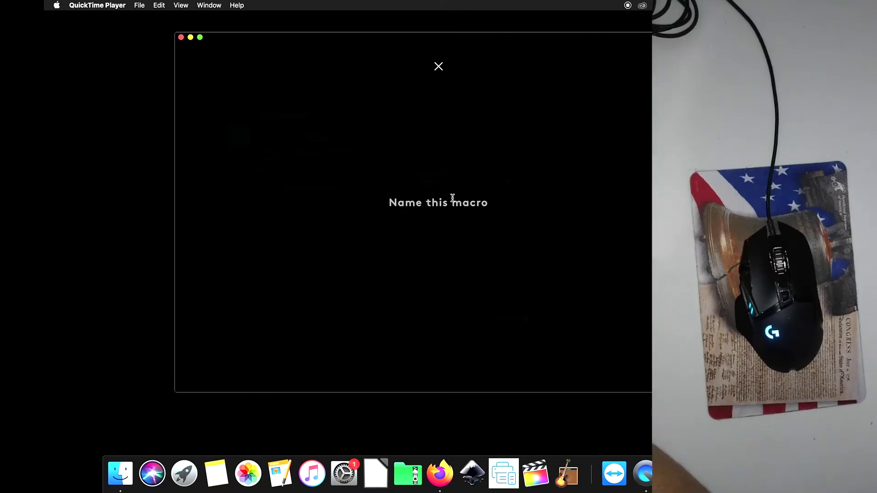
Create and save a No Repeat macro 'Where?' with a text action typing 'Where?'
type("Where")
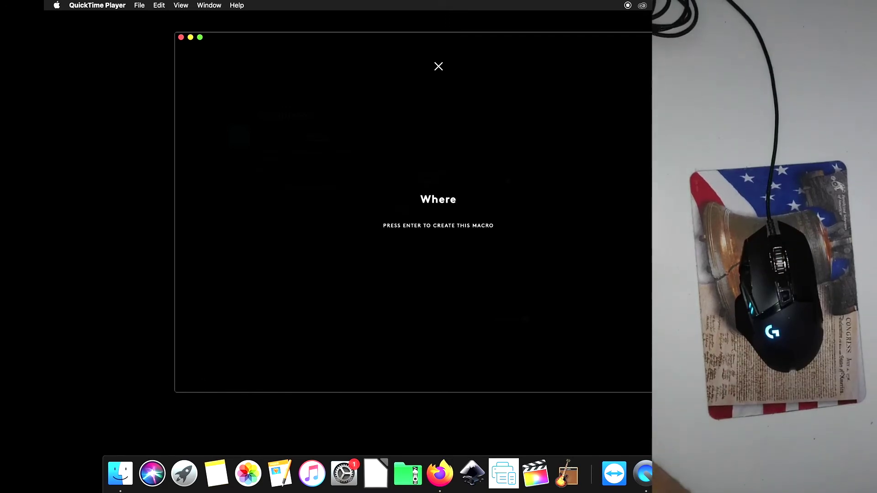
type("?")
key("Return")
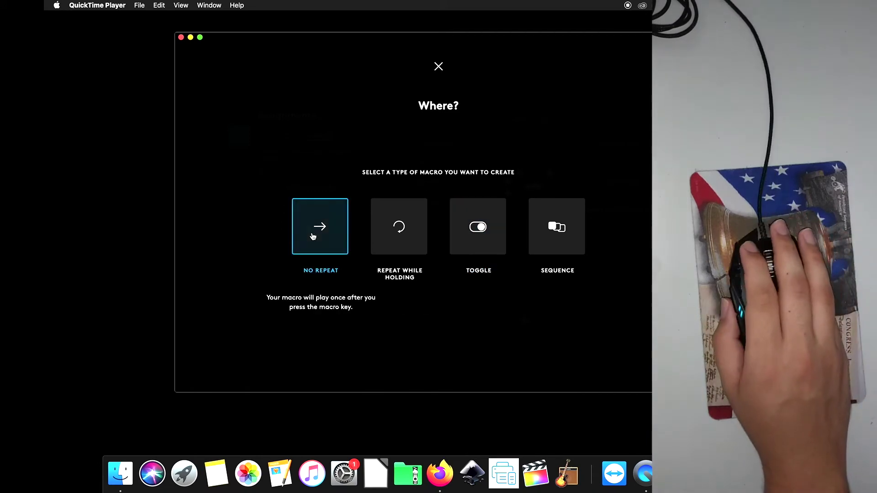
left_click(313, 236)
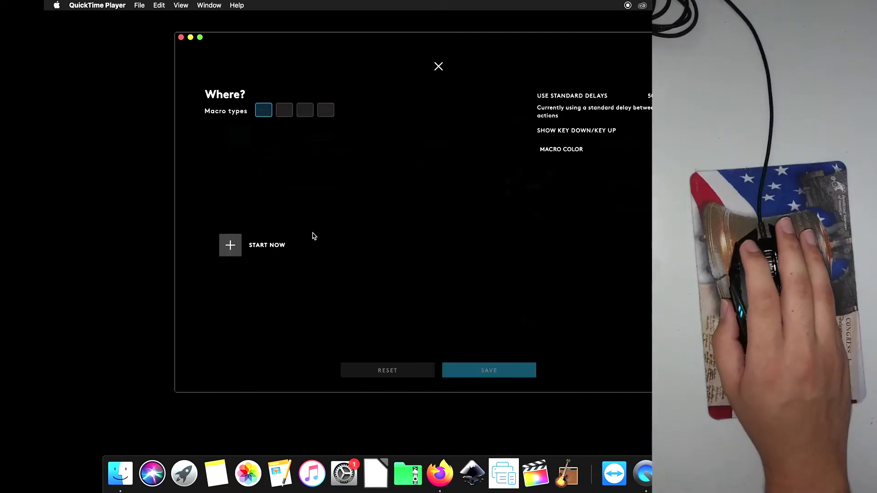
left_click(237, 251)
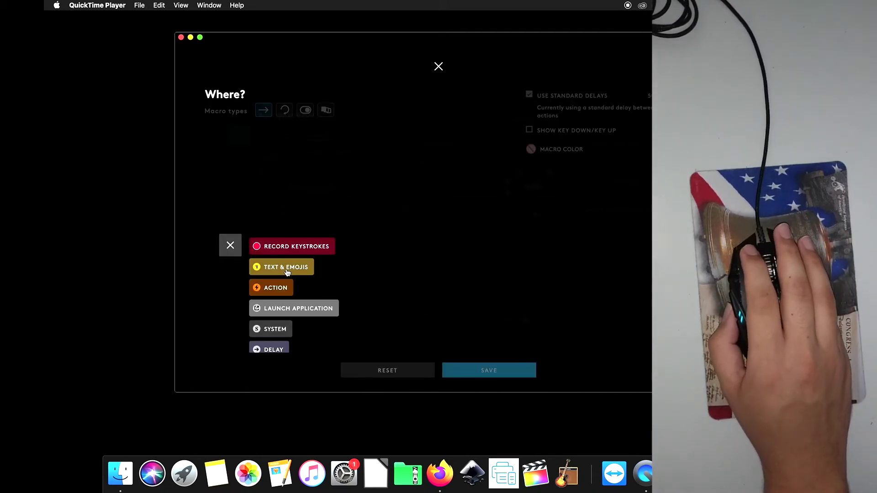
left_click(287, 270)
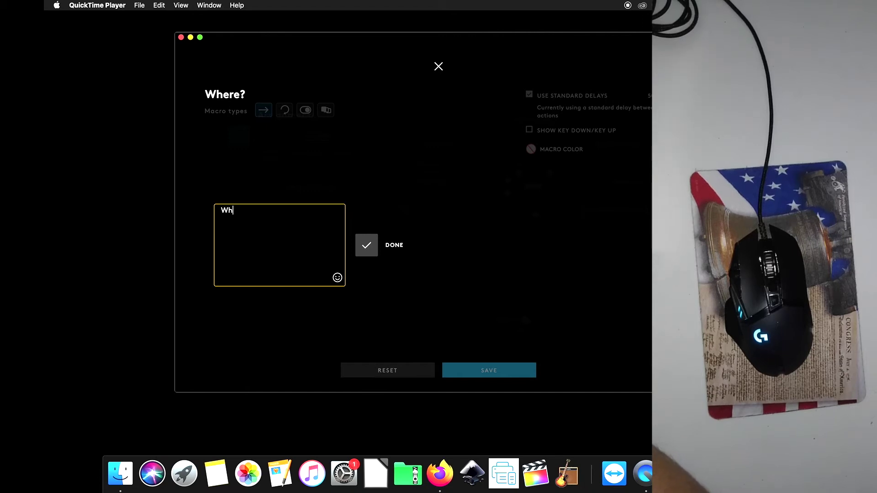
type("ere?")
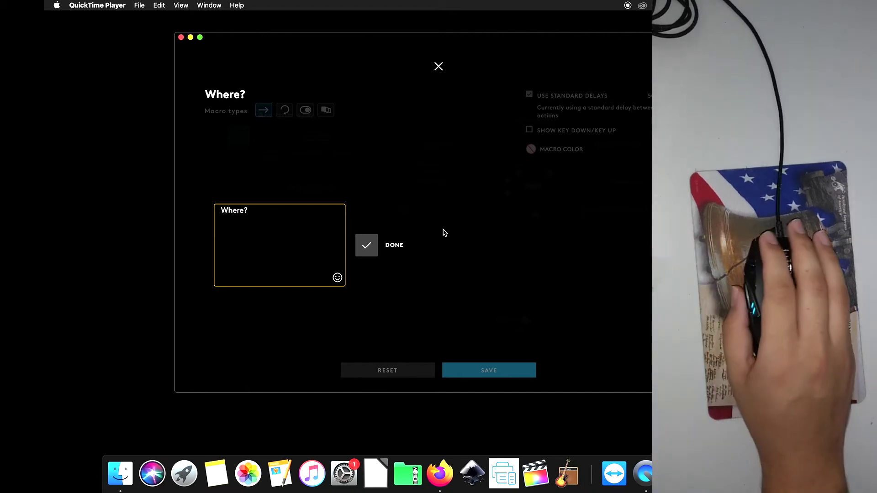
left_click(371, 250)
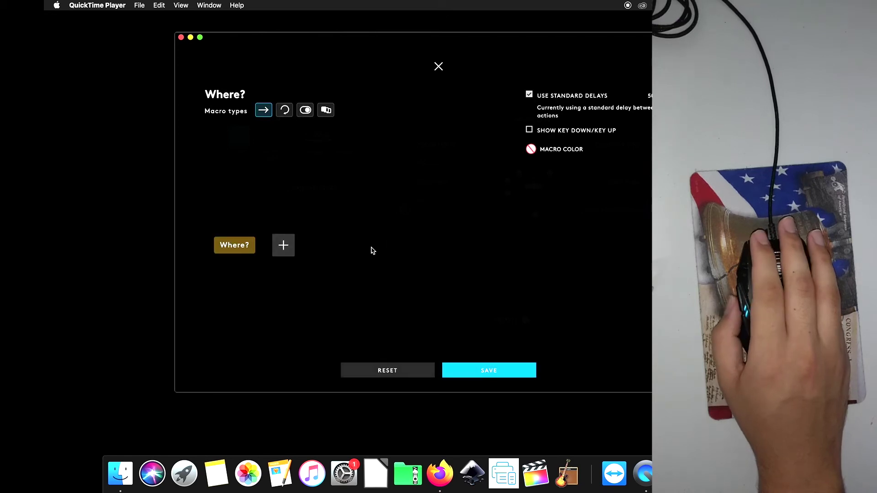
left_click(481, 375)
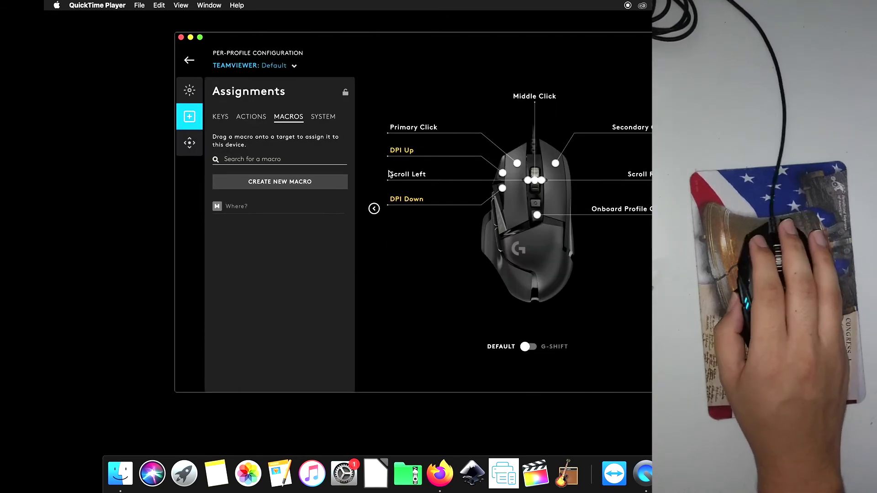
Assign the Where? macro to the G502's G8 button
mouse_move(503, 176)
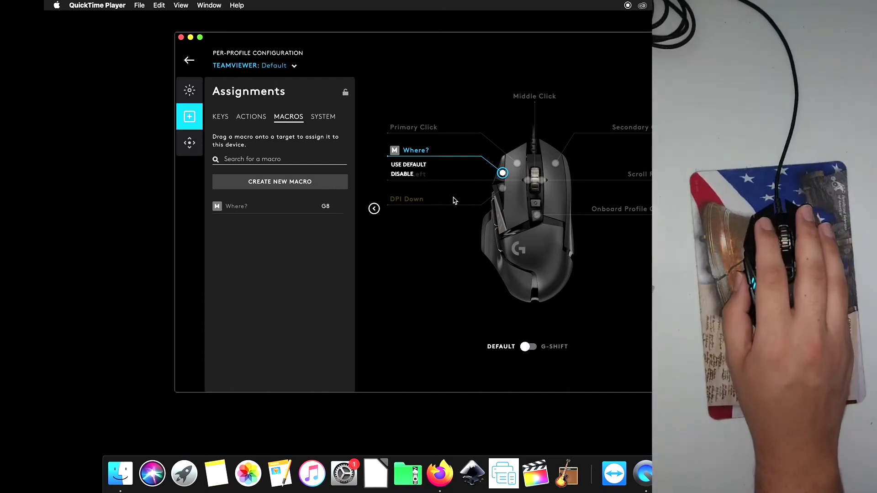
mouse_move(503, 195)
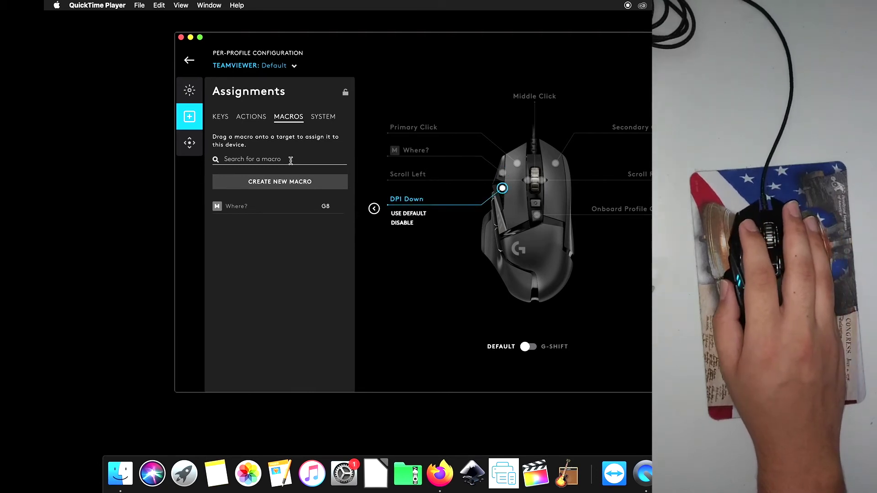
Create and save a No Repeat macro 'Who?' with a text action typing 'Who?'
left_click(288, 183)
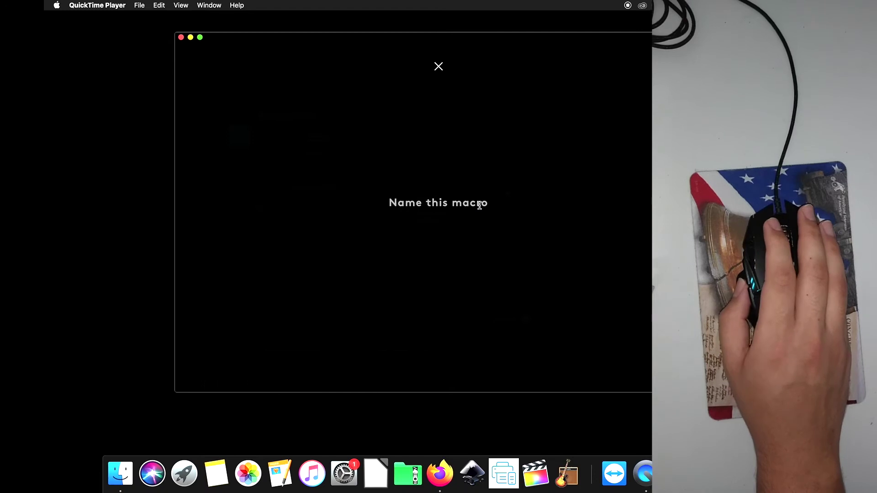
type("Who")
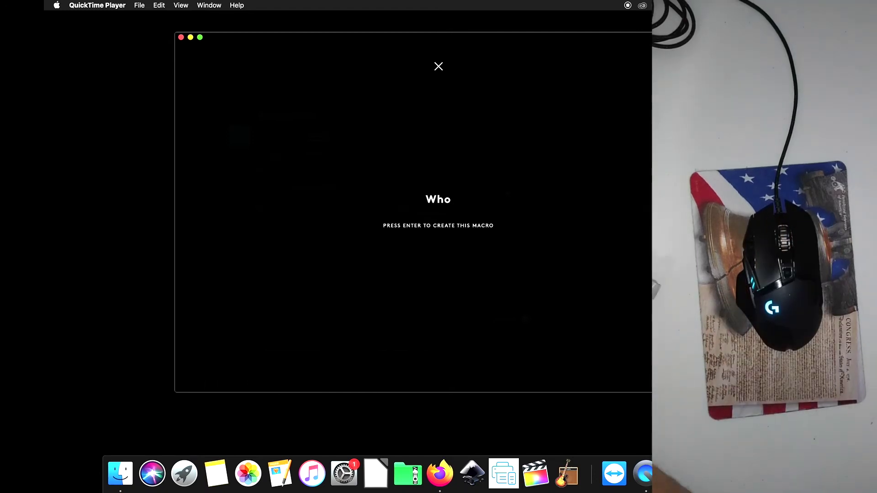
type("?")
key("Return")
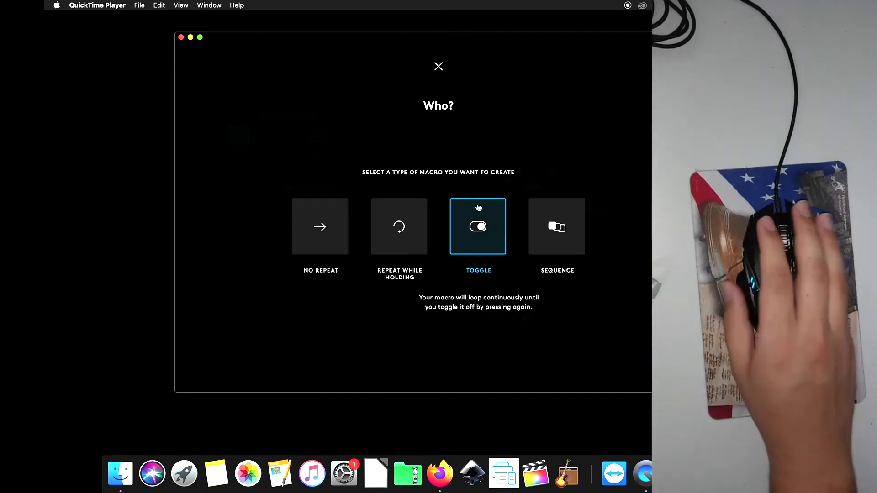
left_click(319, 237)
left_click(230, 245)
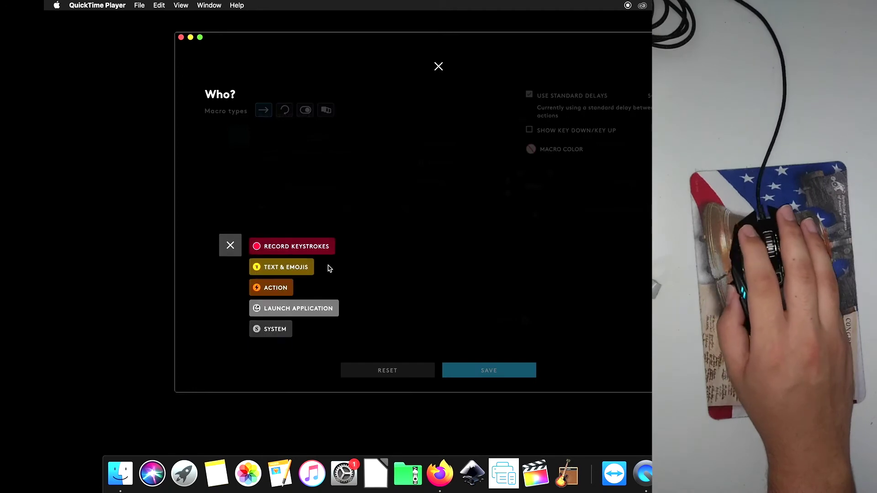
left_click(287, 266)
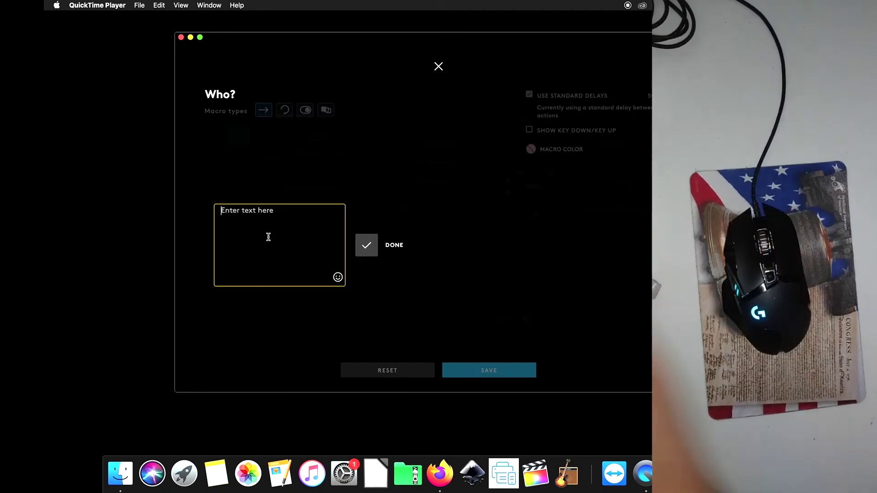
type("Who?")
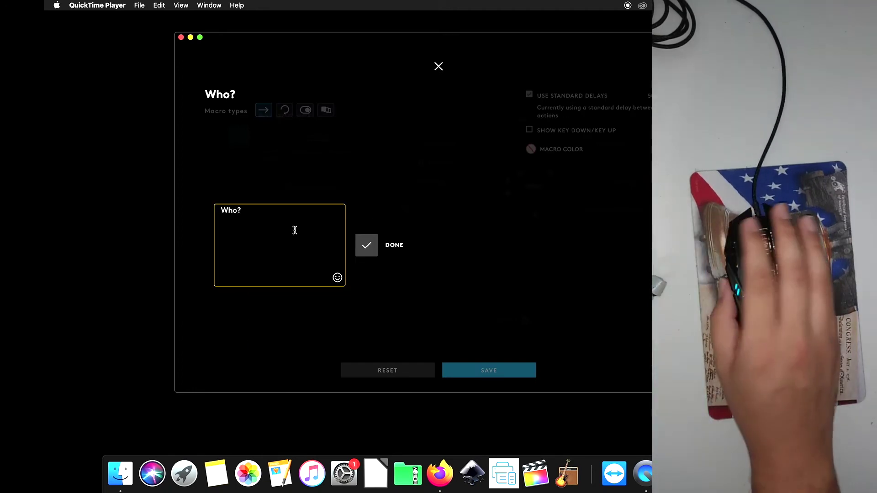
left_click(367, 247)
left_click(499, 374)
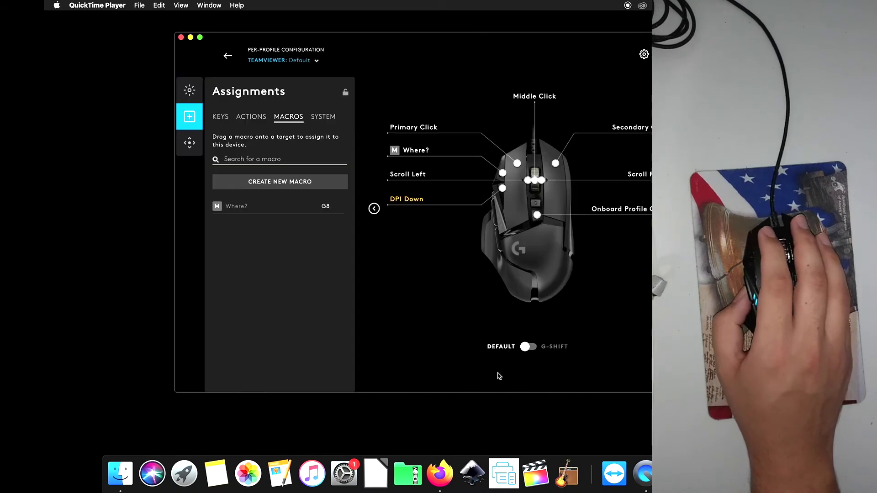
Assign Who? to the DPI Down (G7) button, then select DPI Shift and start another macro
left_click(503, 189)
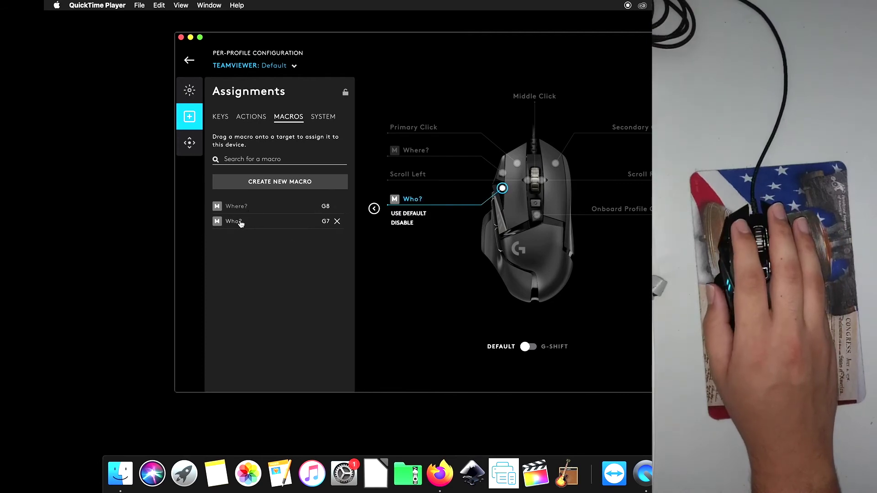
left_click(374, 209)
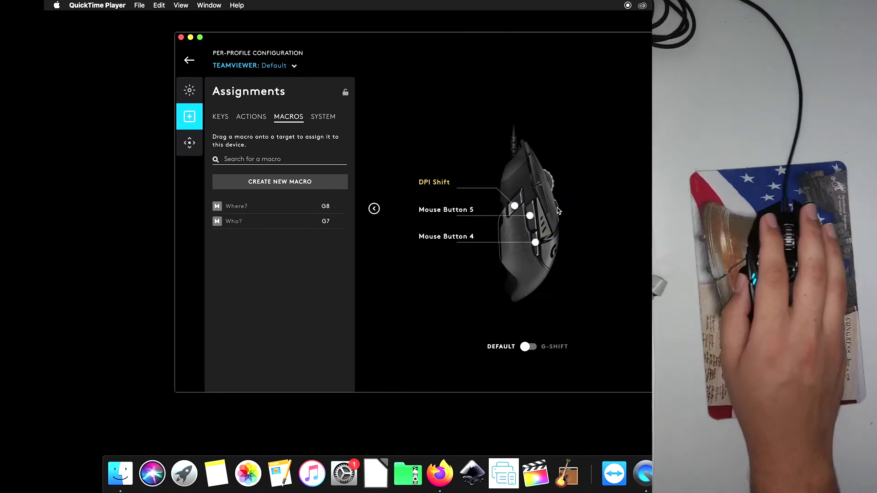
left_click(514, 206)
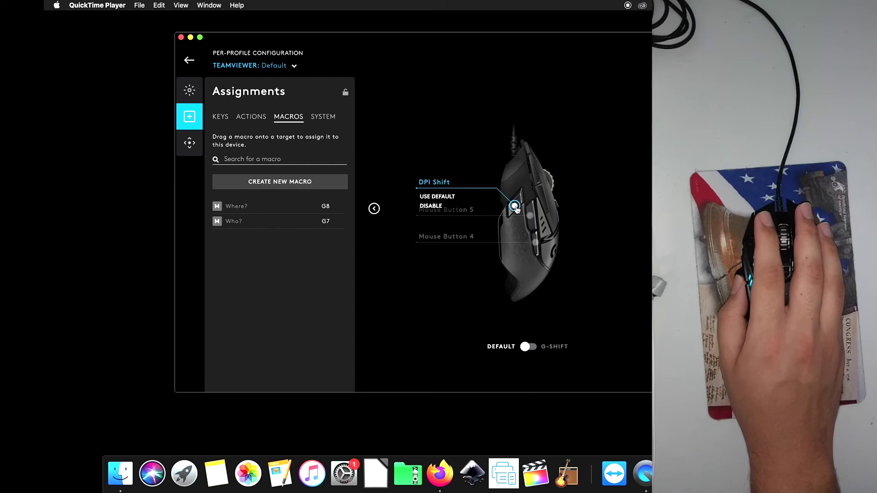
left_click(251, 185)
Create and save a No Repeat macro 'Was not me' typing 'Was not me'
type("Was")
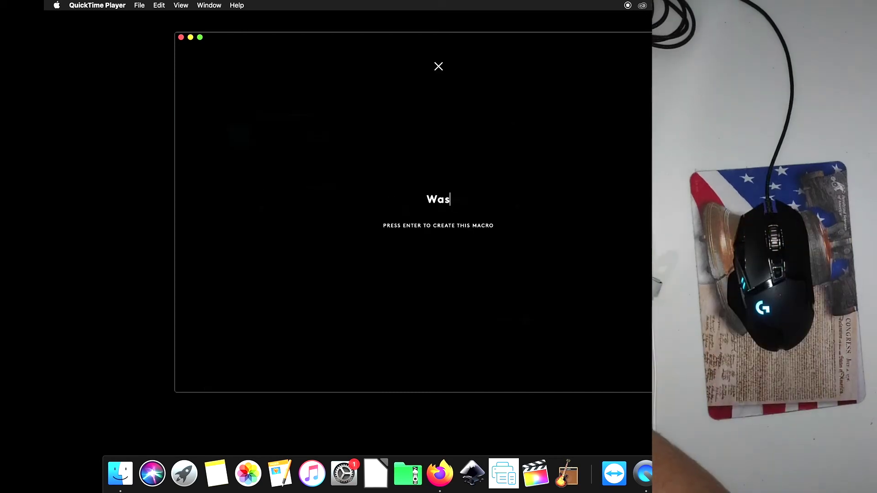
type(" not me")
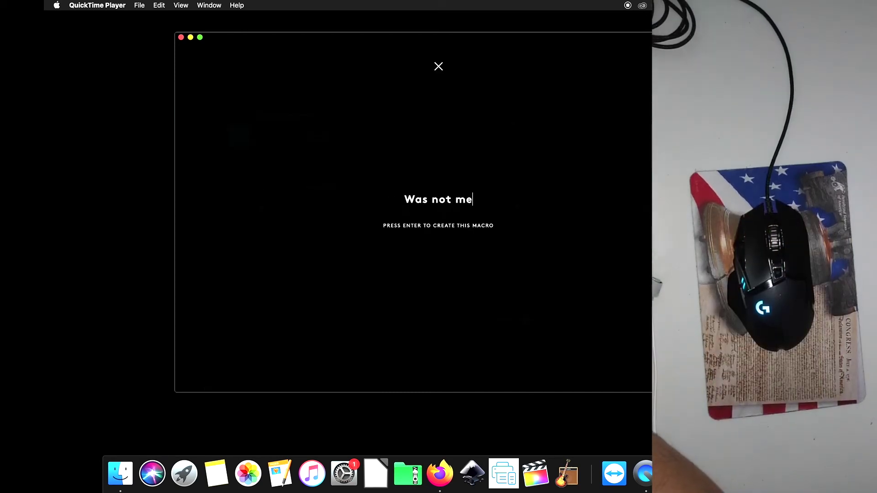
key("Return")
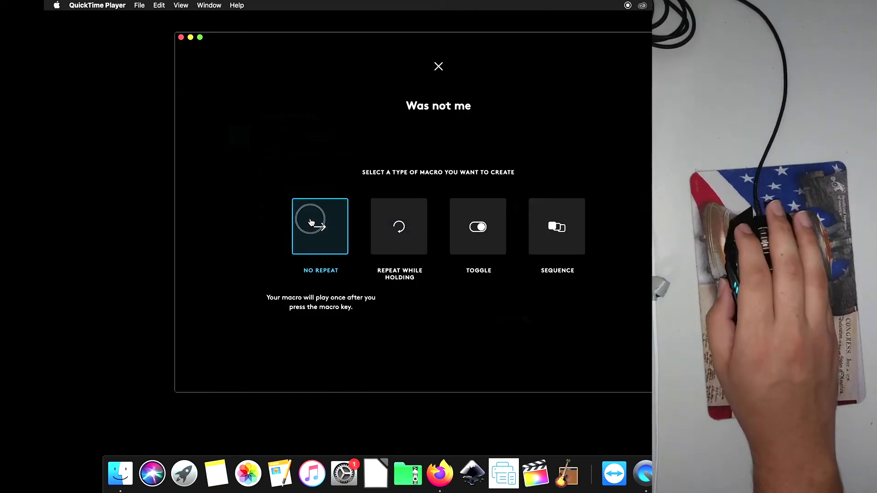
left_click(314, 222)
left_click(249, 247)
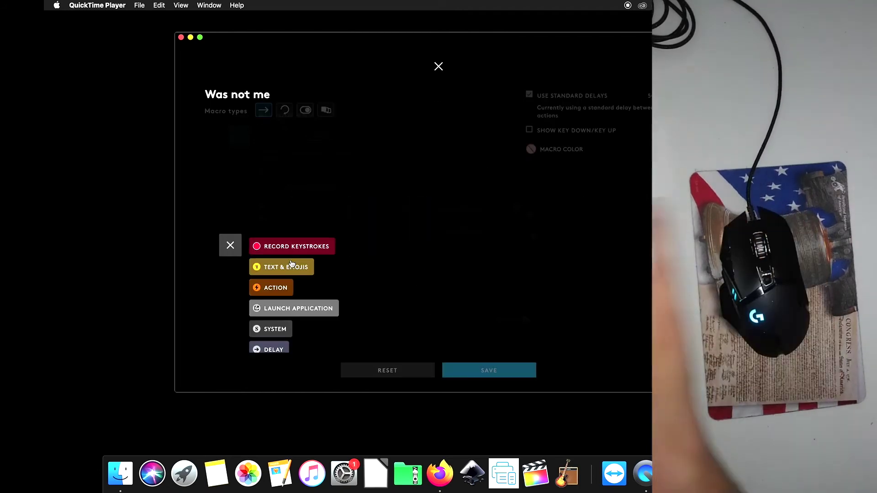
left_click(293, 264)
type("W")
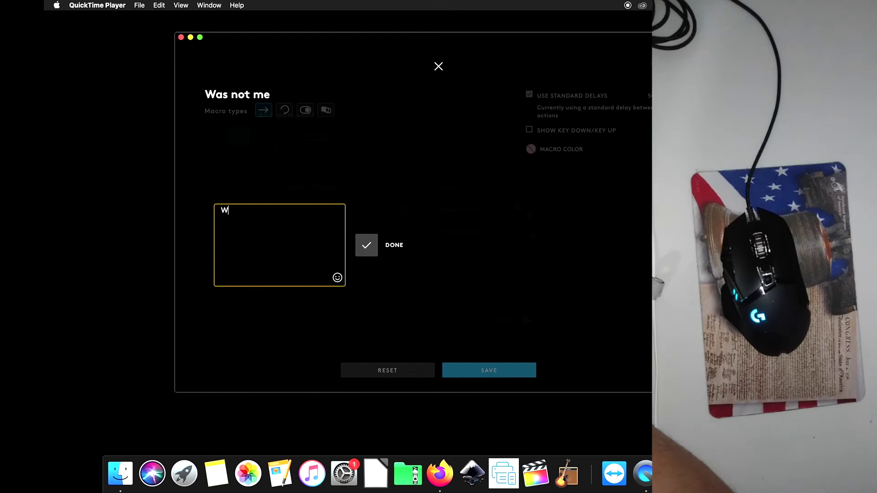
type("as not me")
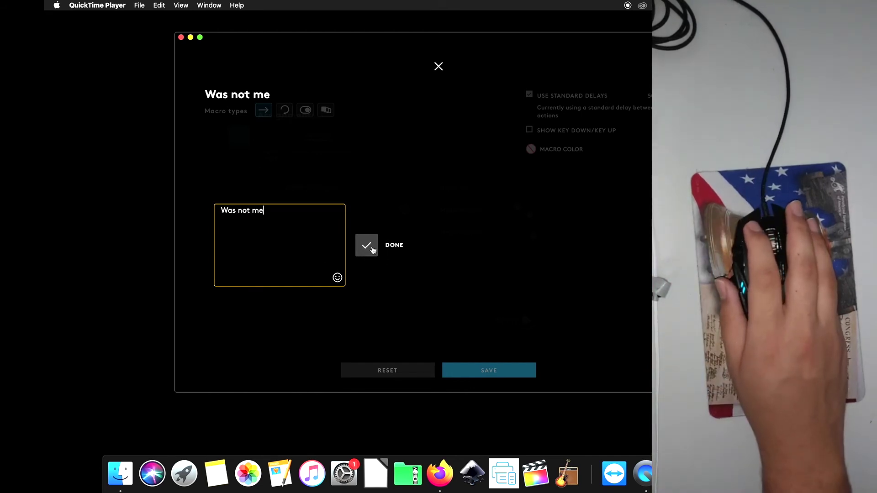
left_click(371, 246)
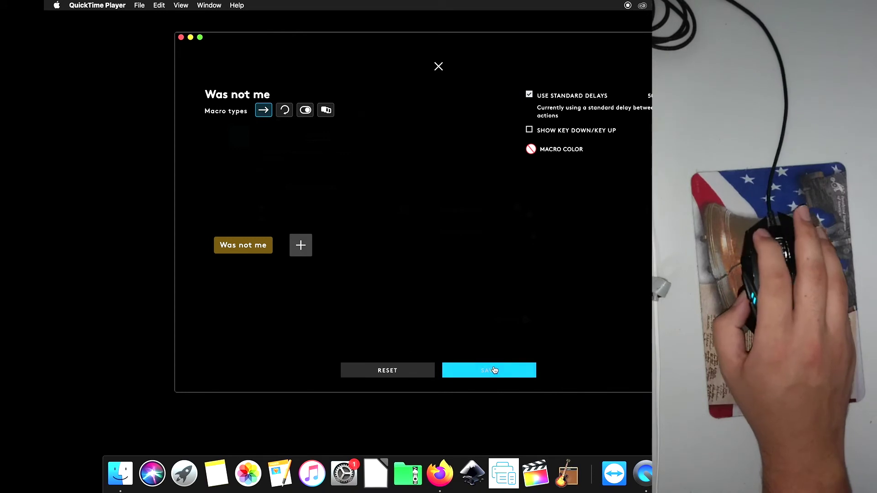
left_click(495, 370)
Drag the Was not me macro onto the DPI Shift button (G6) and return to top view
mouse_move(514, 207)
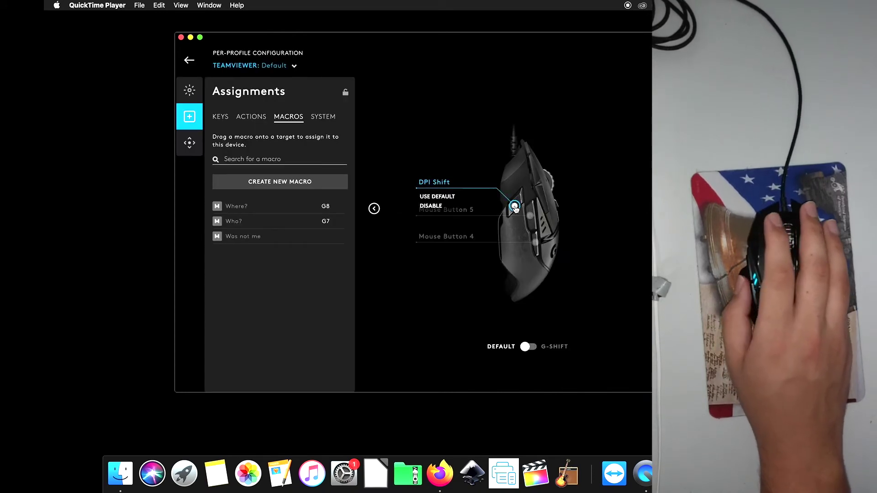
left_click_drag(251, 242, 536, 245)
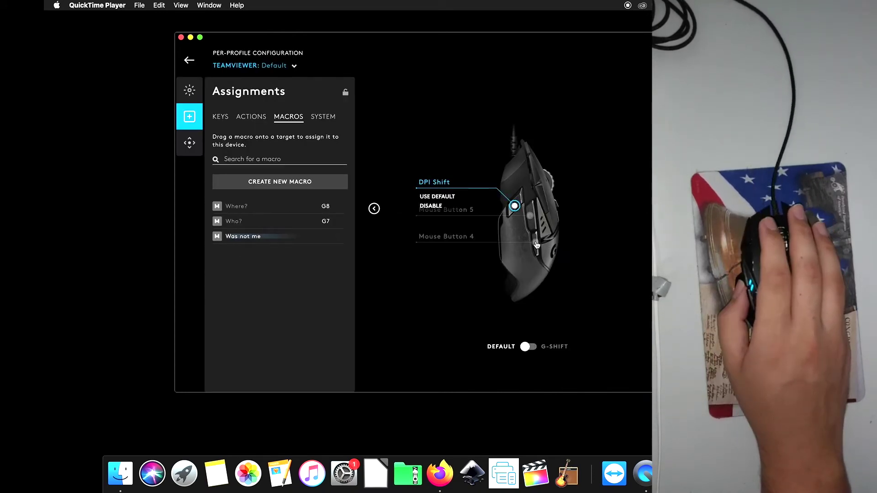
left_click_drag(241, 239, 360, 234)
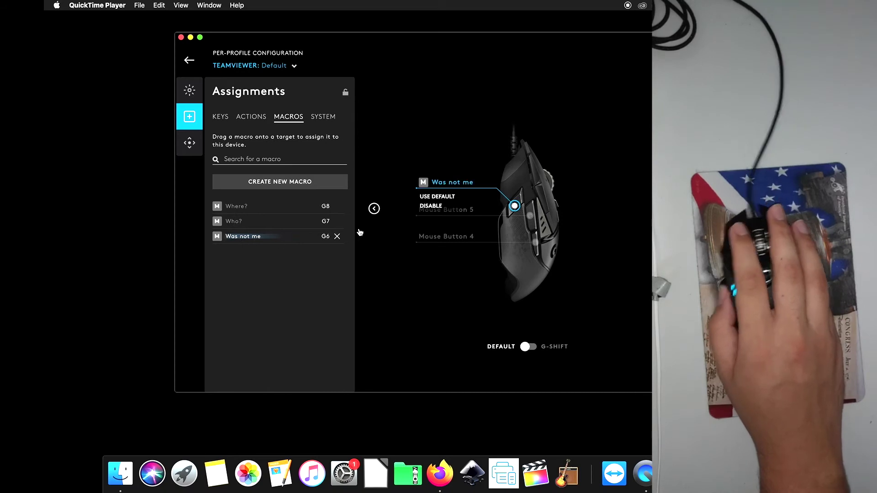
left_click(373, 209)
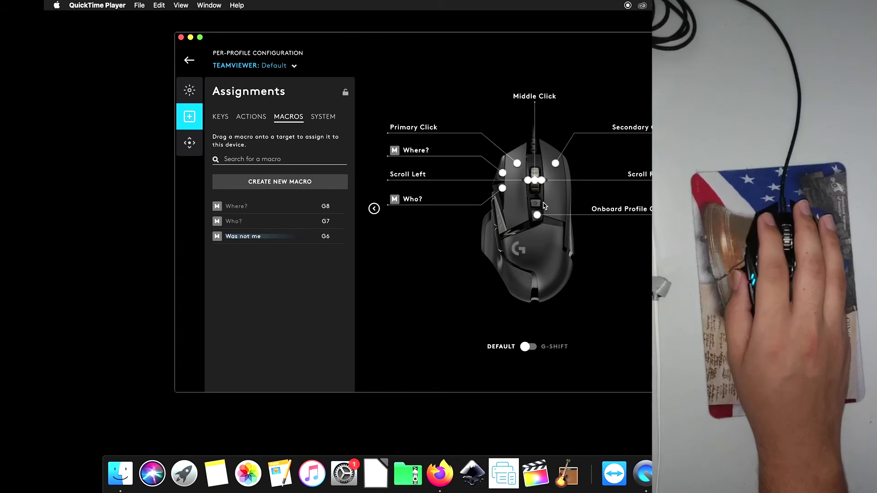
Check the side buttons holding macros on G8, G7 and G6, then start a fourth macro
left_click(374, 209)
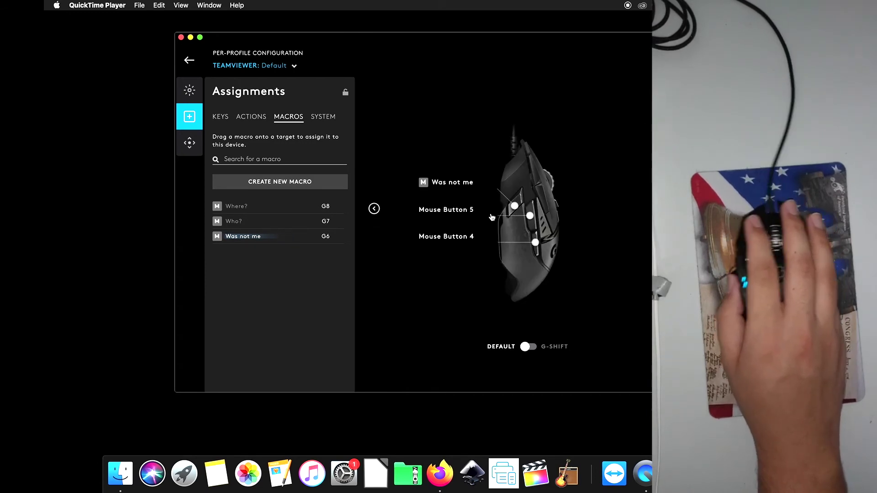
mouse_move(531, 218)
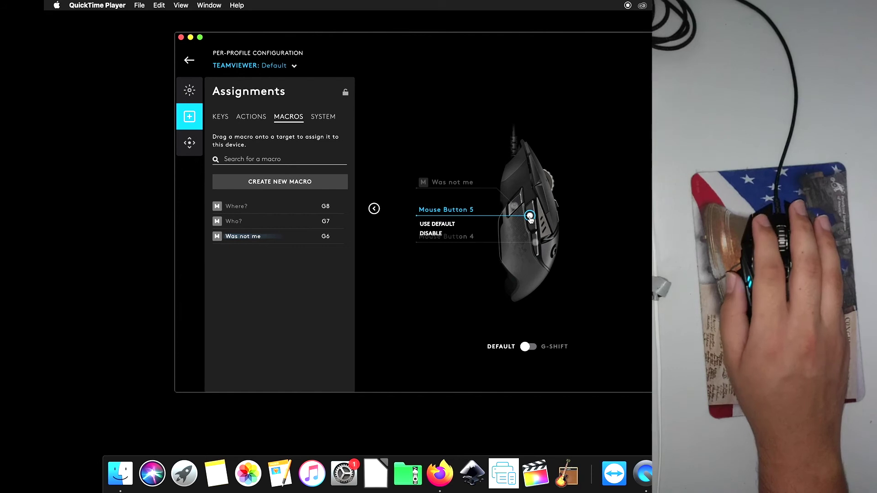
left_click(286, 182)
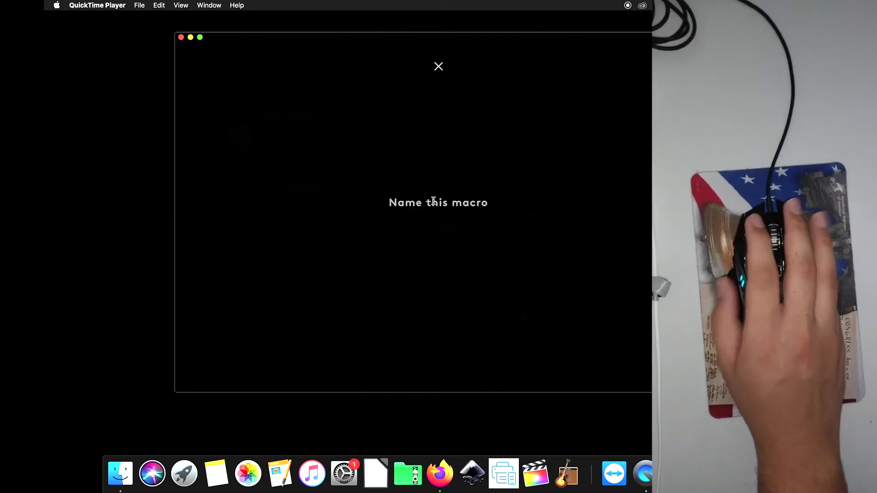
Name the new macro 'I was at', set No Repeat, and add a text action
type("o")
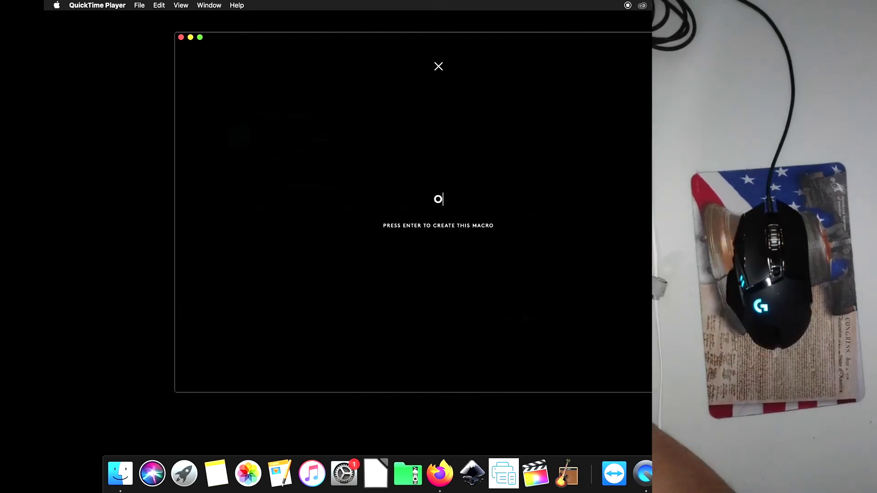
key("BackSpace")
type("I was at")
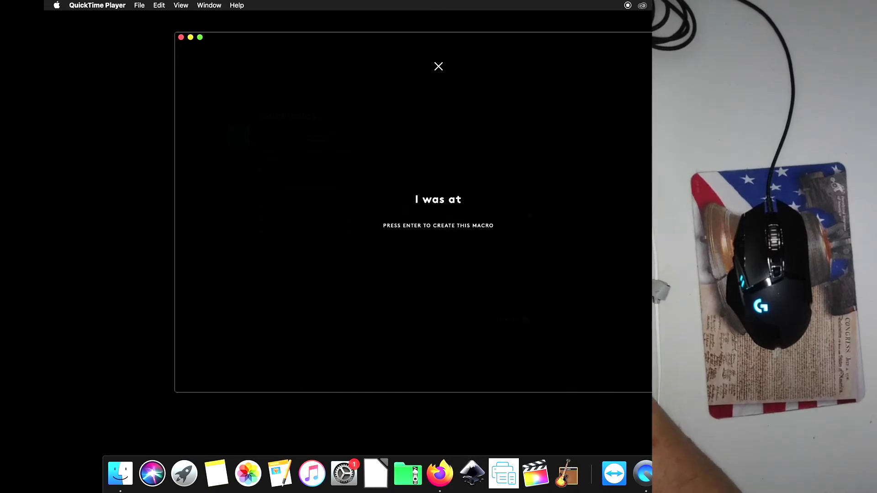
type(".")
key("BackSpace")
key("Return")
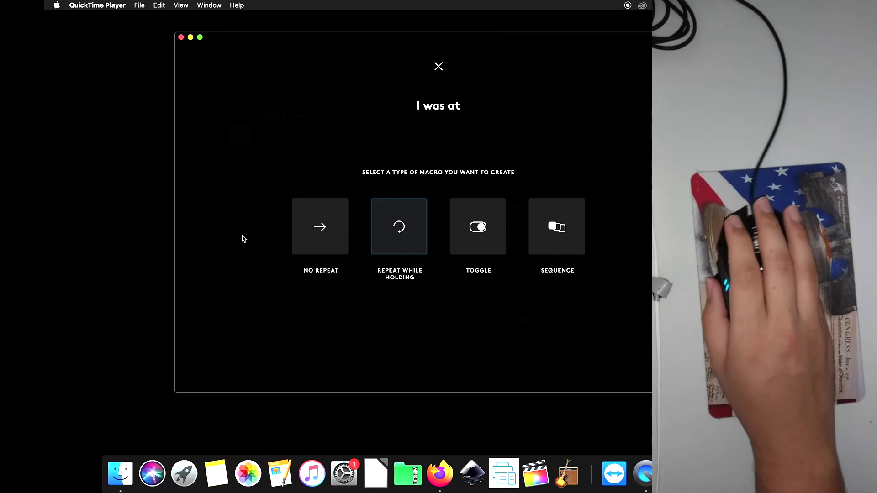
left_click(304, 233)
left_click(236, 249)
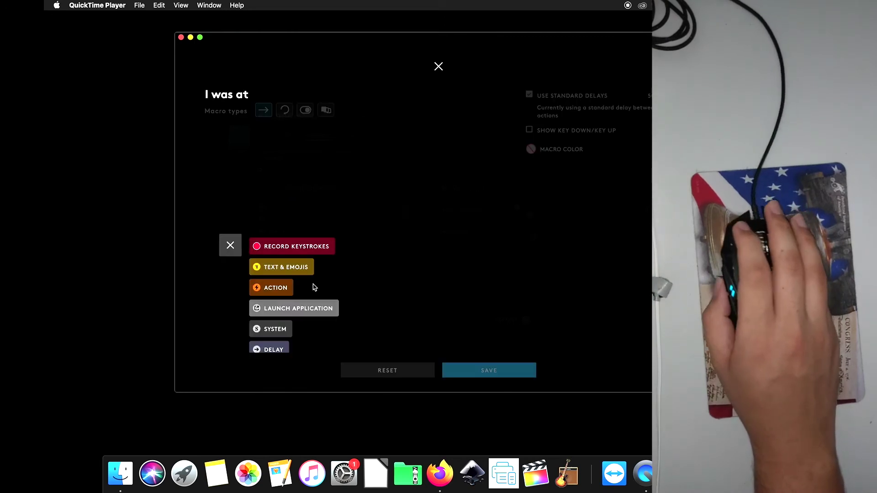
left_click(283, 269)
left_click(284, 271)
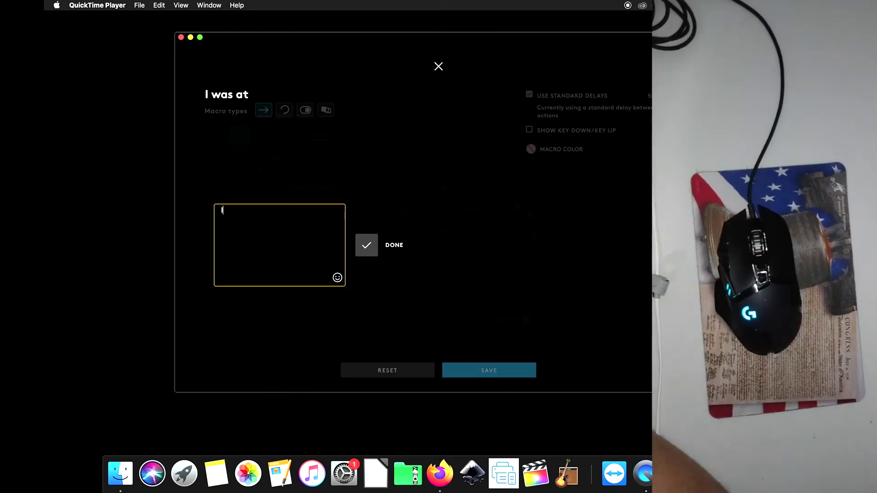
Enter the text 'I was at', save the macro, and assign it to mouse button 5
type("I was at")
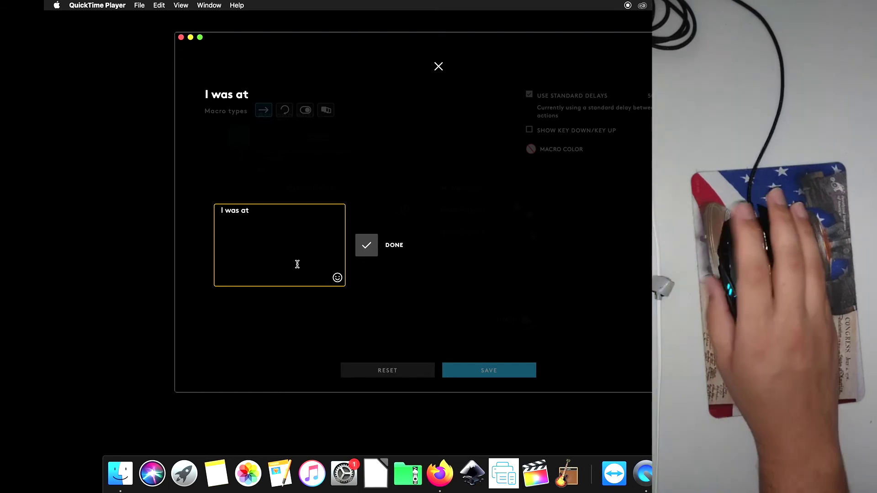
left_click(367, 247)
left_click(489, 370)
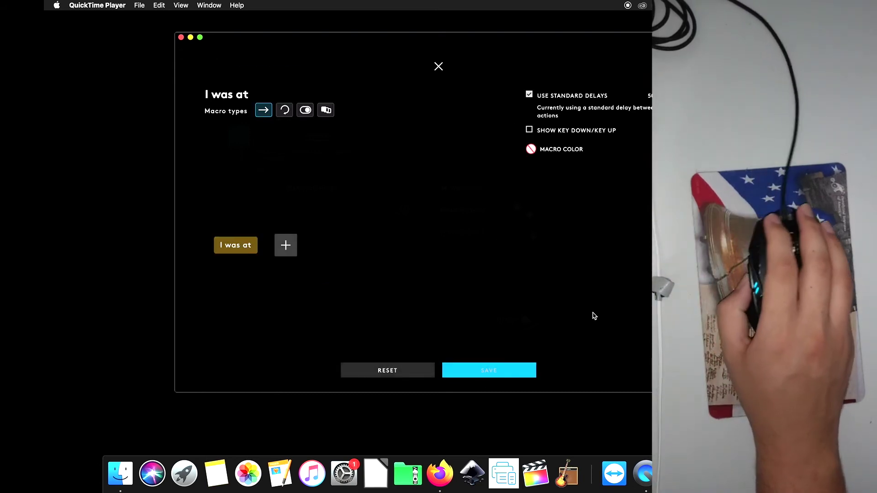
left_click(529, 216)
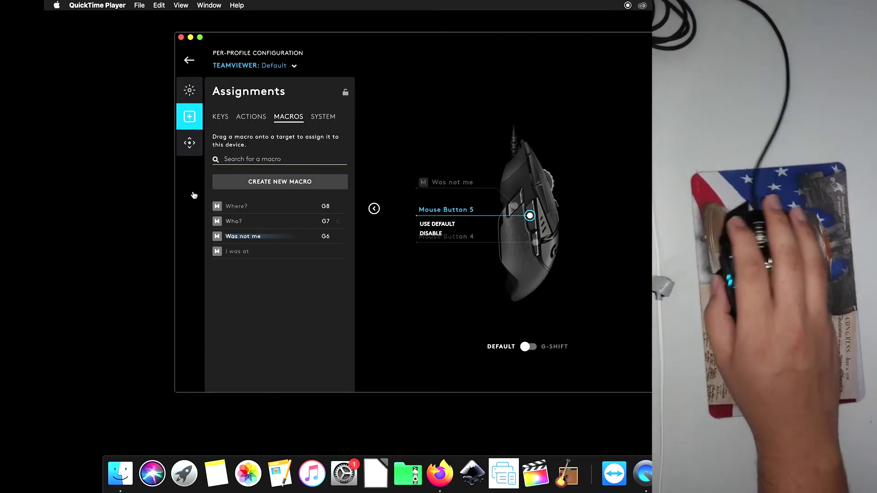
left_click(251, 256)
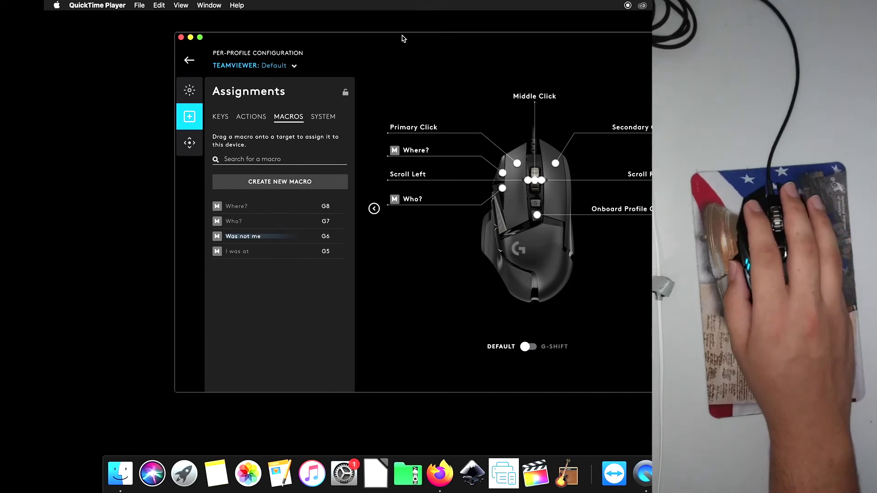
Drag the G HUB window to the right to reveal the TeamViewer Among Us session
left_click_drag(403, 38, 526, 23)
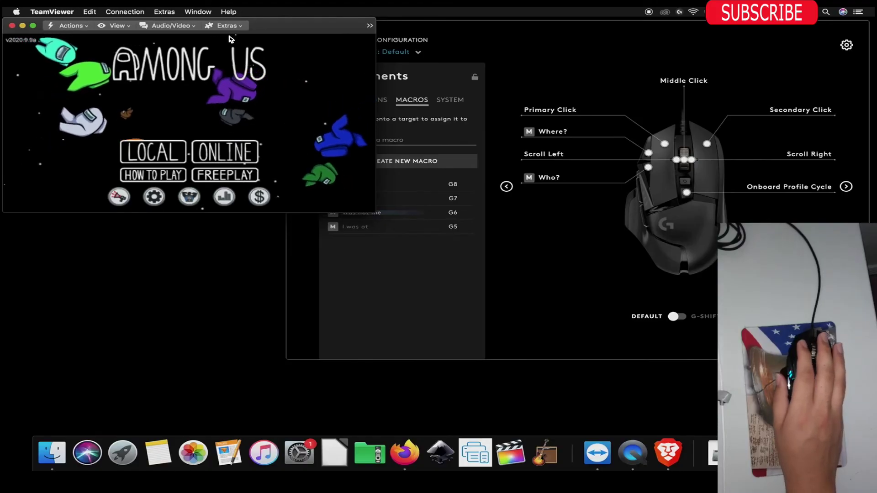
Nudge the TeamViewer window right, then host a new online Among Us game on The Skeld with 2 impostors
left_click_drag(269, 31, 316, 31)
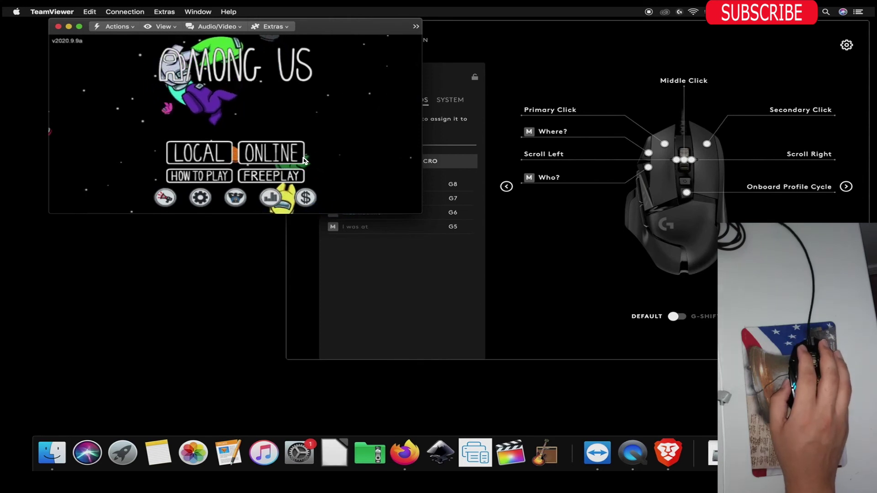
left_click(277, 151)
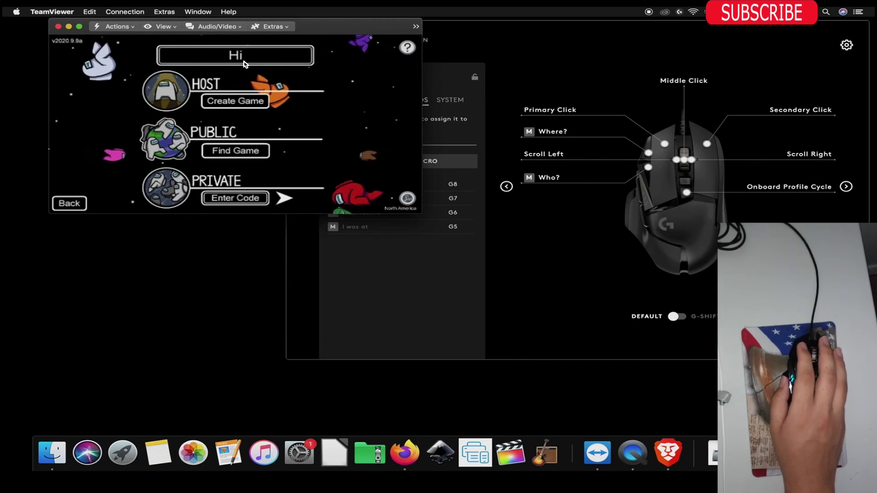
left_click(249, 101)
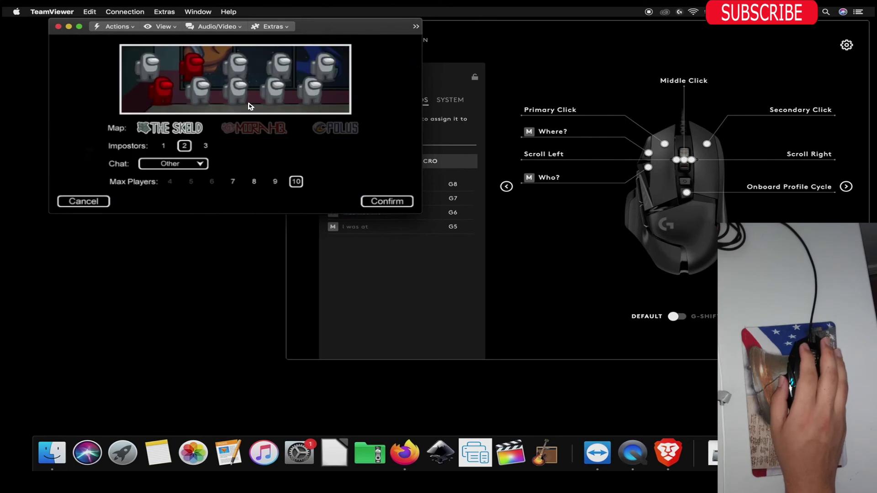
left_click(387, 201)
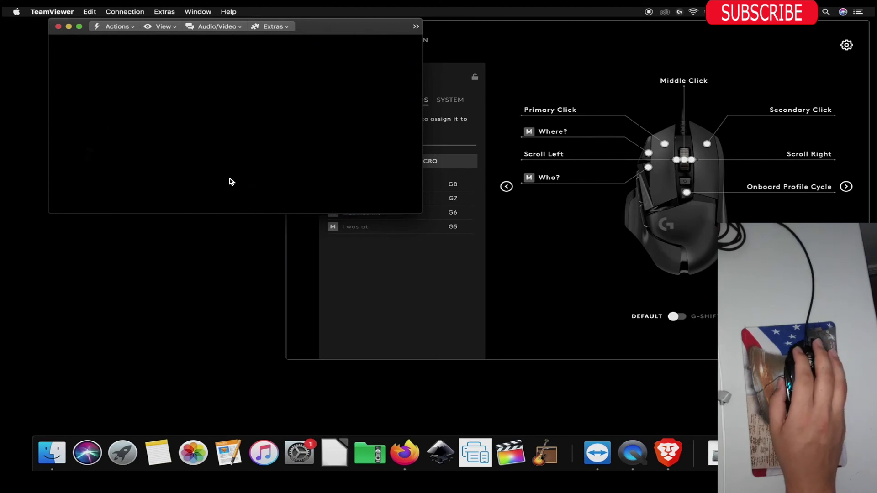
left_click(387, 201)
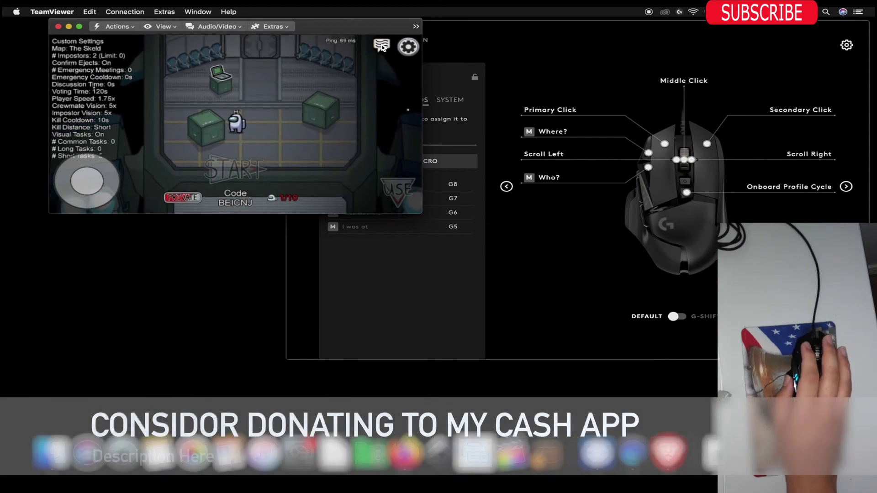
Open the lobby chat and send the 'Where?Where?' macro message
left_click(382, 45)
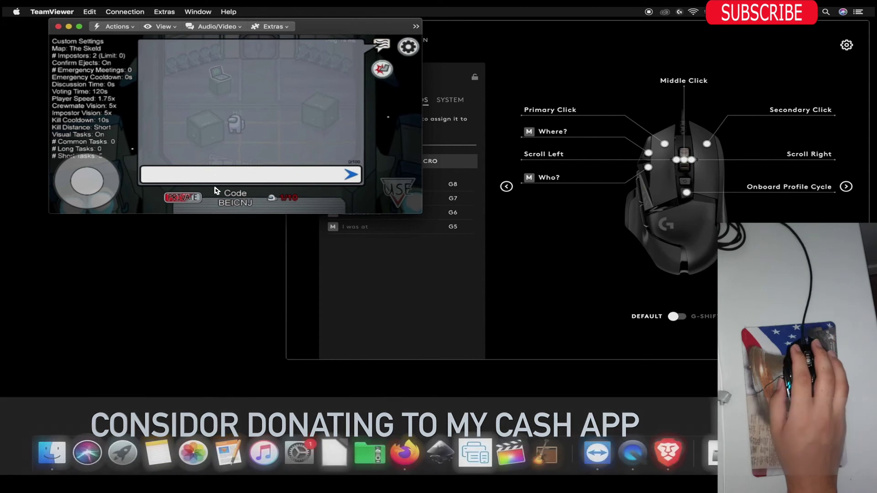
left_click(216, 179)
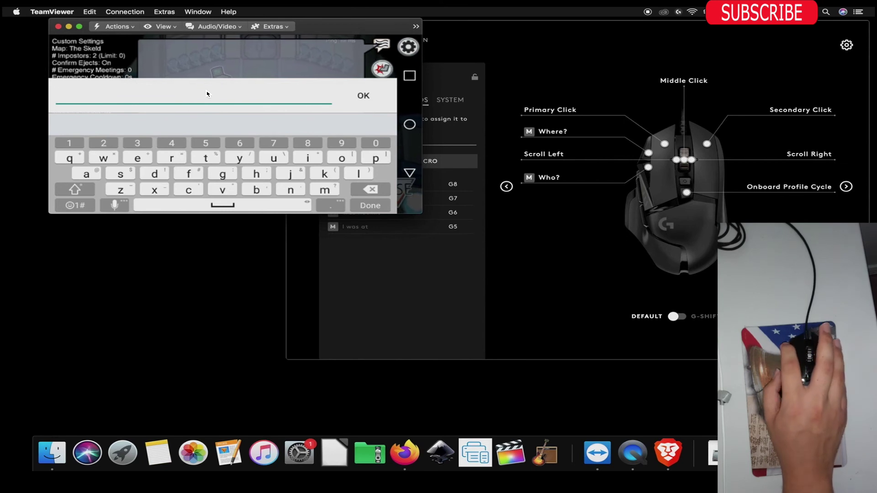
type("Where?")
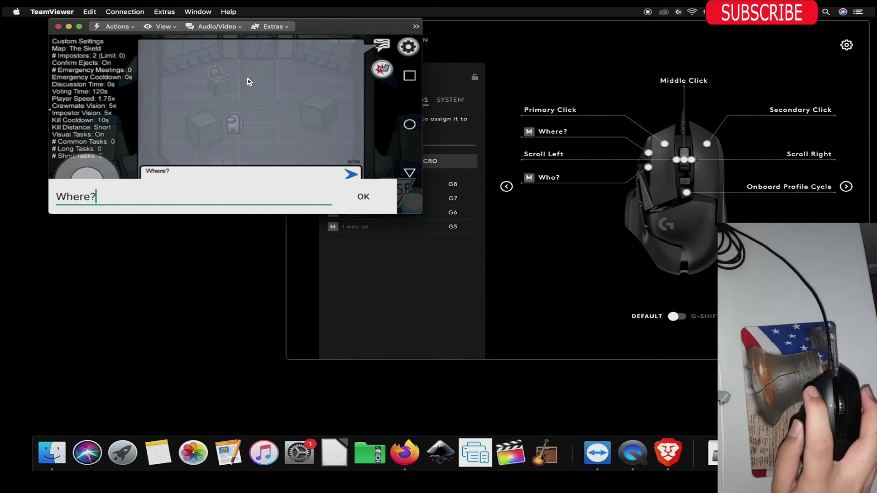
type("Where?")
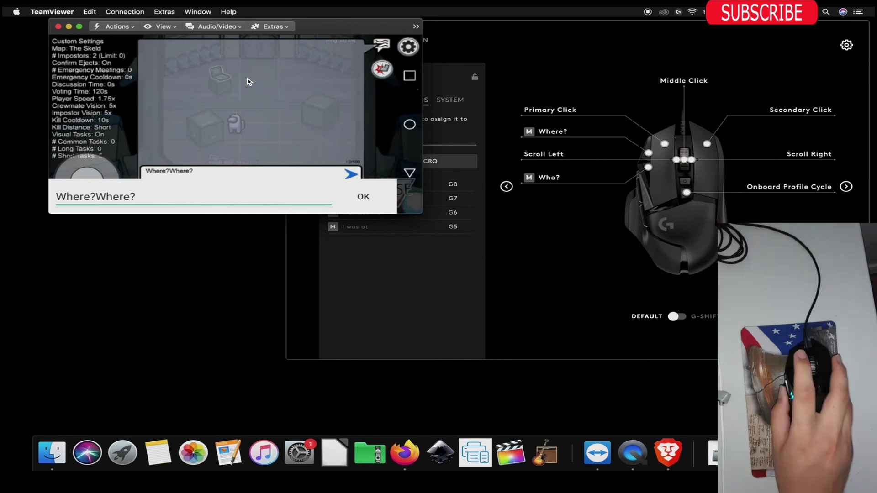
left_click(363, 197)
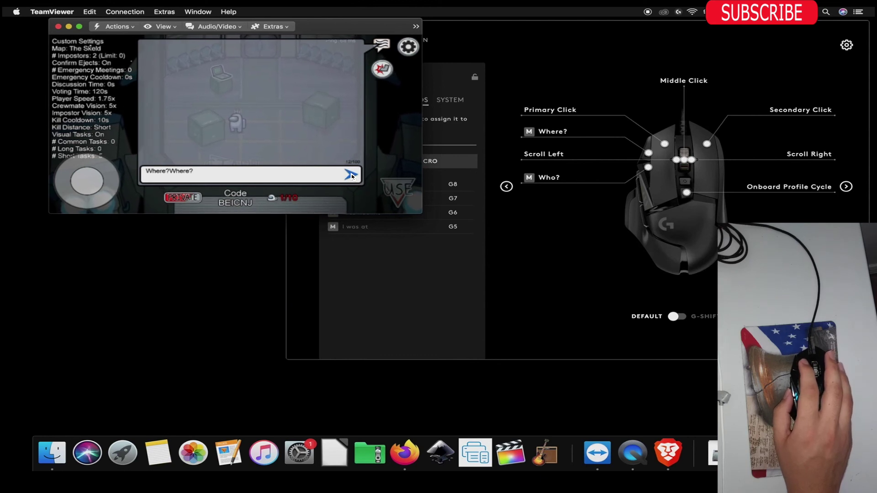
left_click(352, 178)
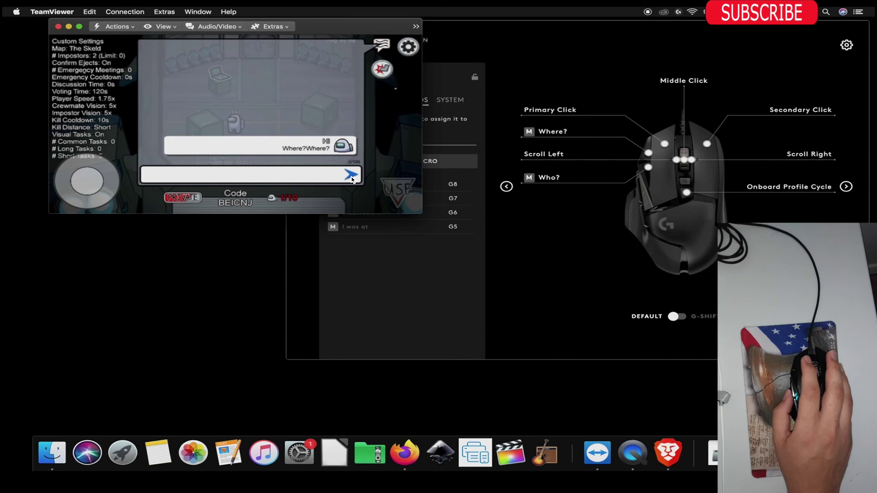
Send the 'Who?' macro message in the chat, then bring G HUB to the front
left_click(284, 177)
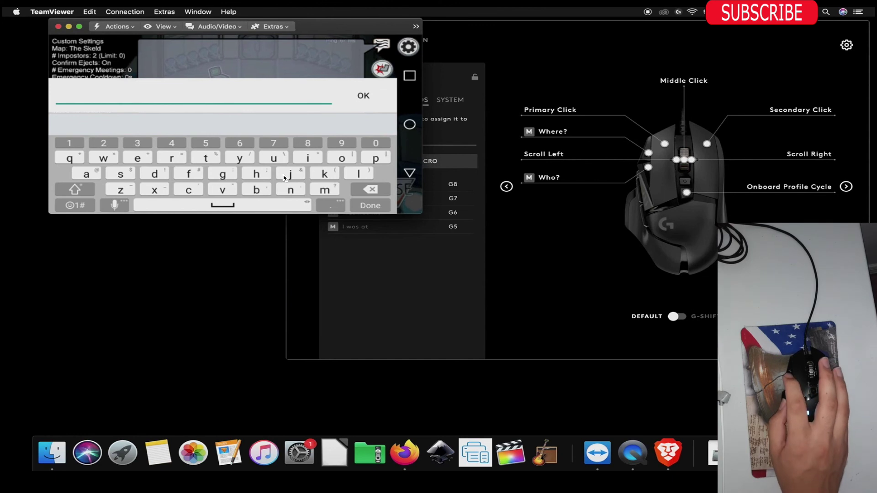
type("Who?")
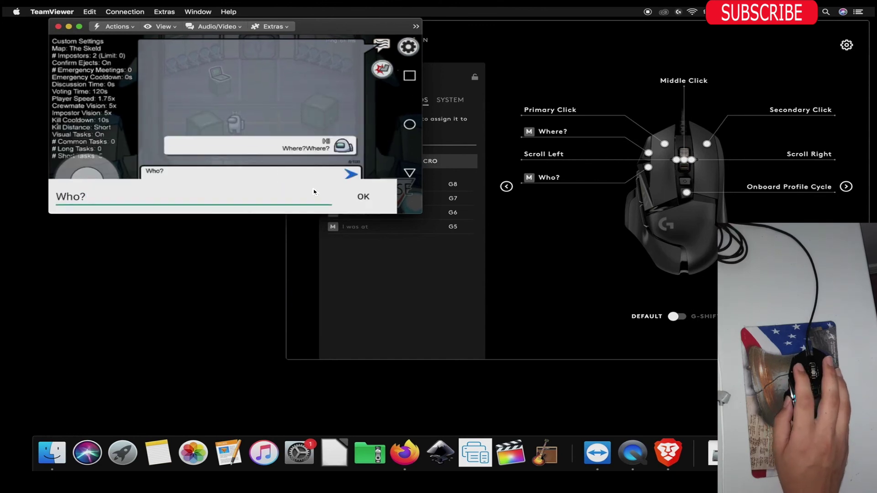
left_click(365, 197)
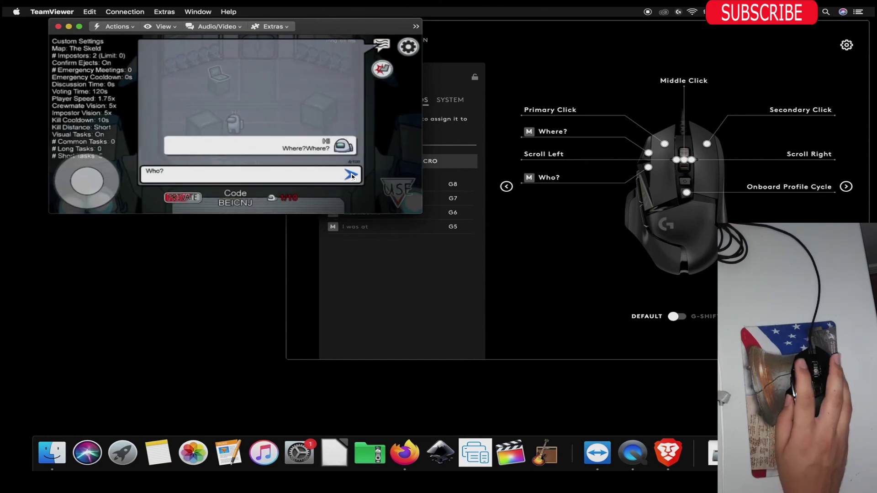
left_click(351, 175)
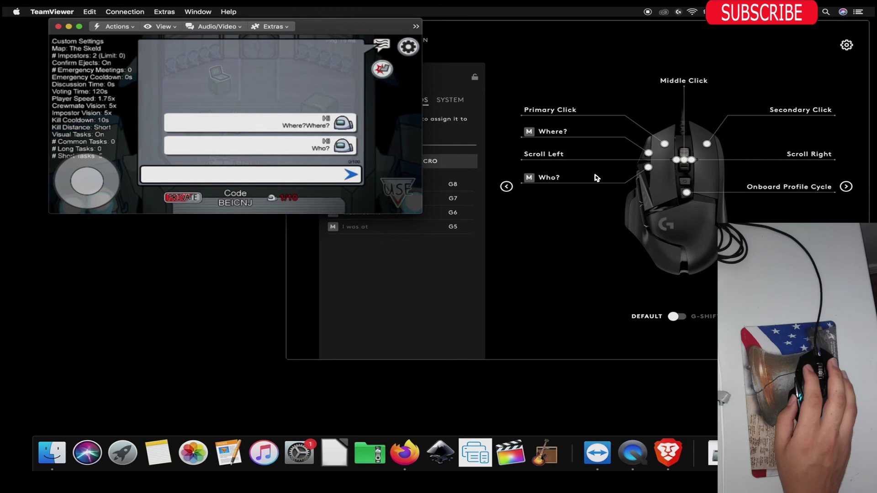
left_click(505, 189)
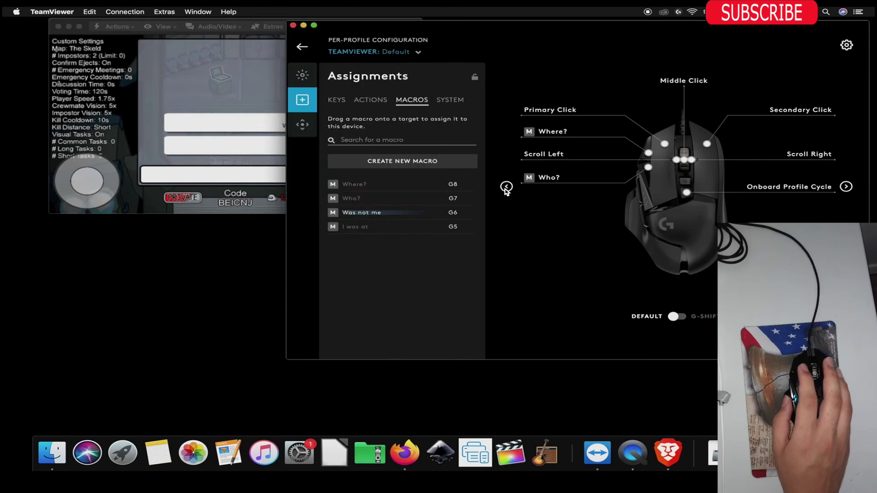
Show the mouse's side buttons in G HUB, then send 'Was not me' in the Among Us chat
left_click(506, 187)
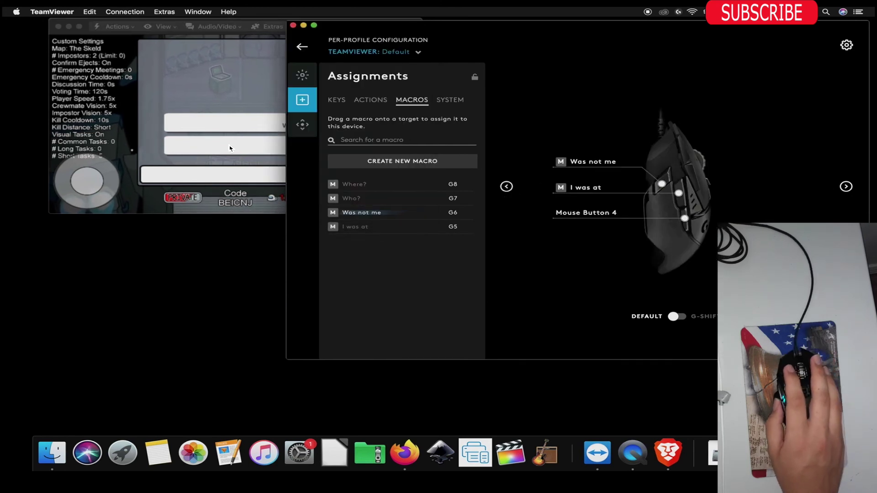
left_click(197, 91)
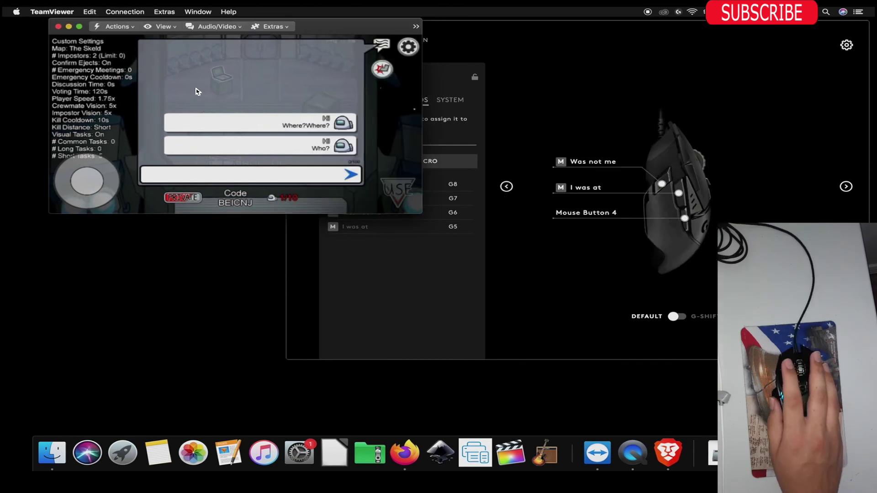
left_click(247, 178)
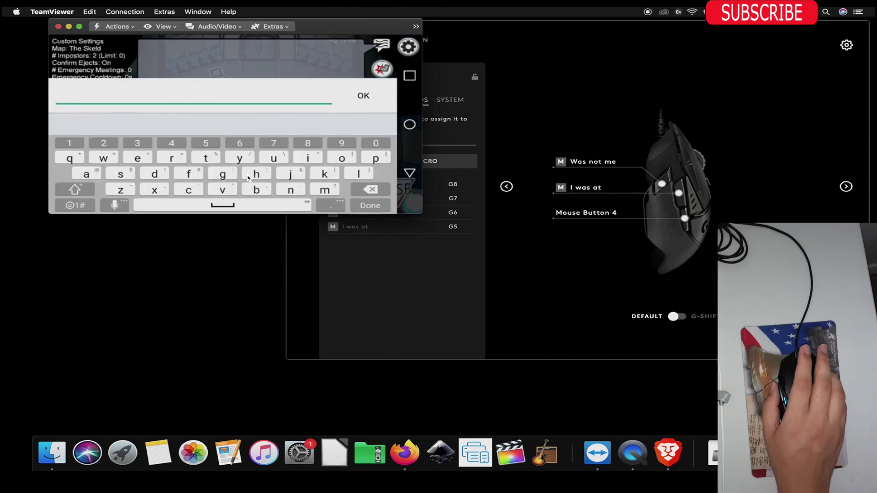
type("Was not me")
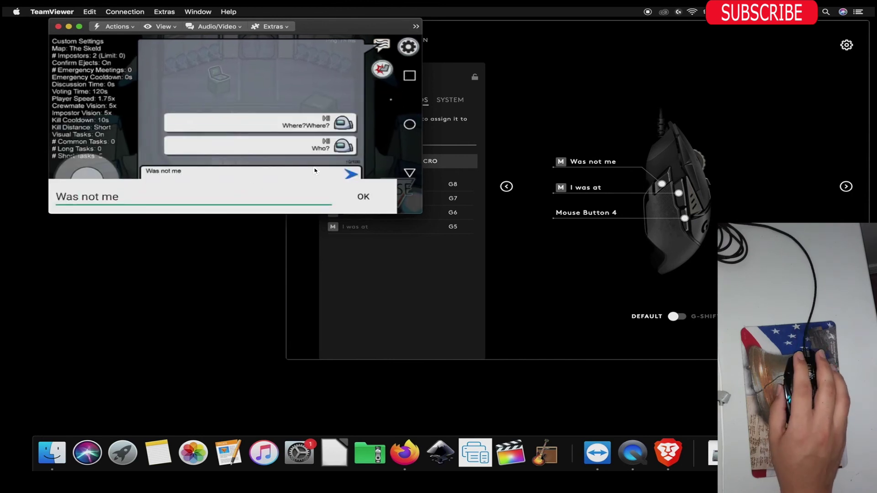
left_click(361, 197)
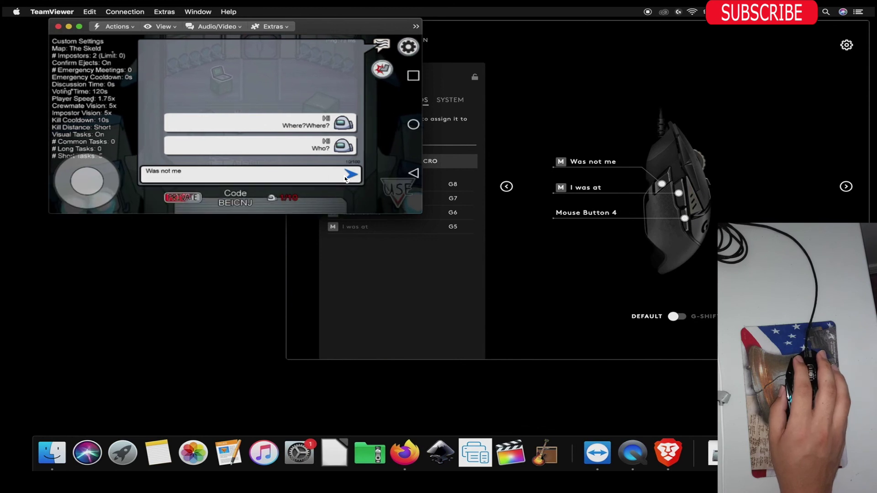
left_click(352, 178)
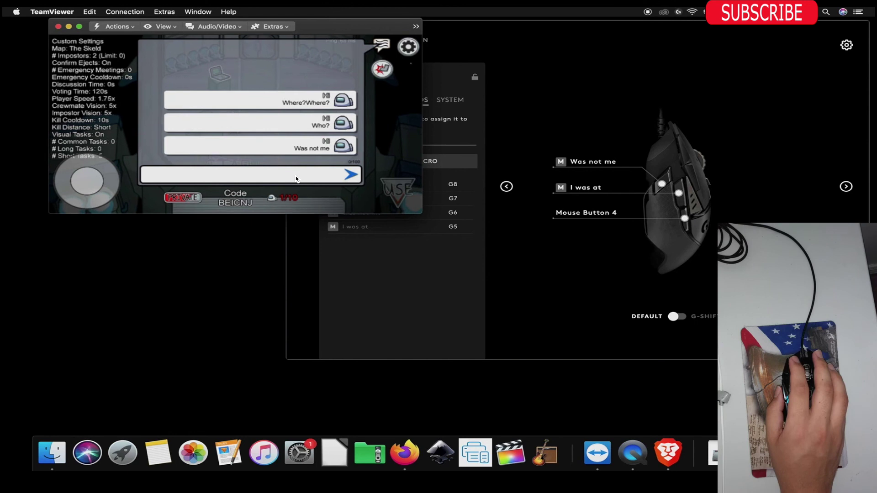
Send 'I was at admin' in the chat using the 'I was at' macro plus typed text
left_click(281, 178)
type("I was at")
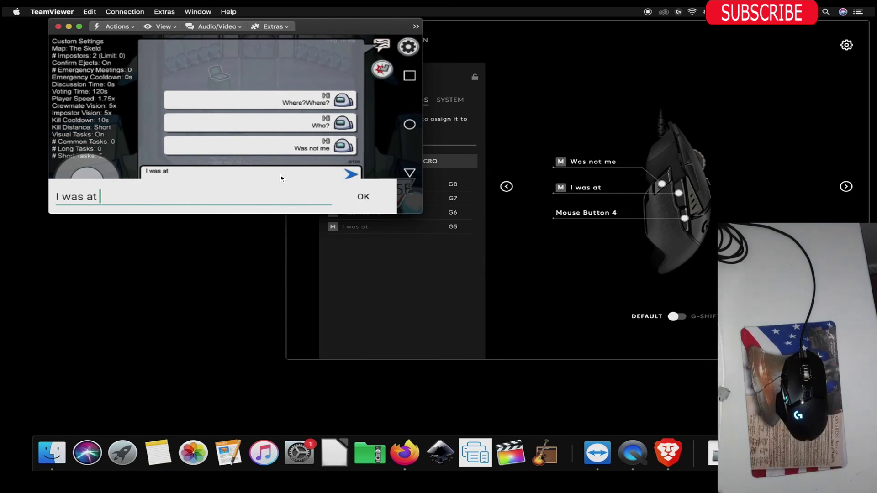
type("in")
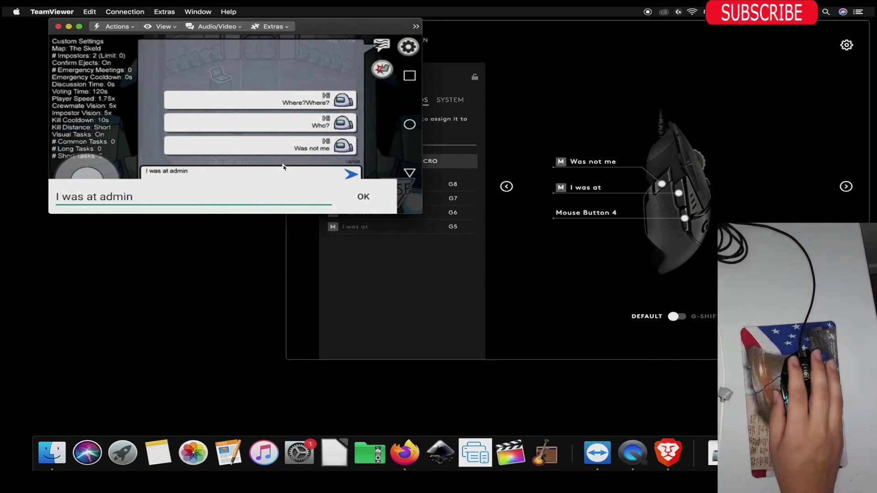
left_click(364, 198)
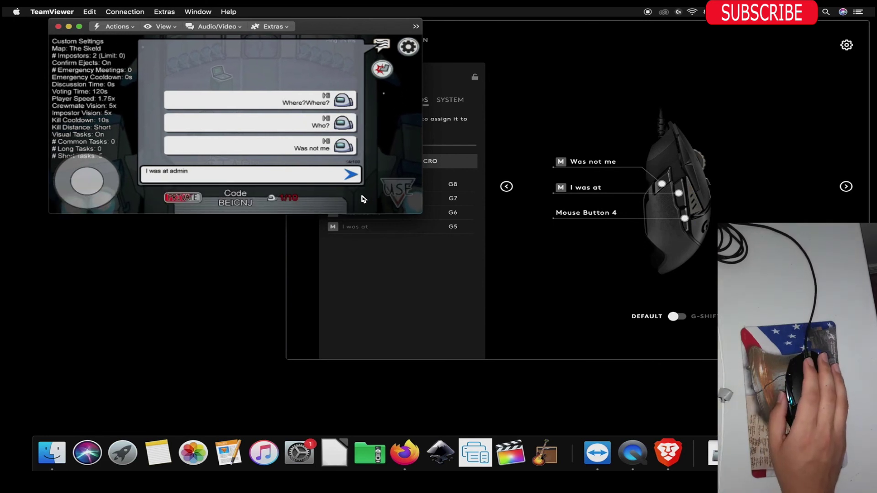
left_click(351, 175)
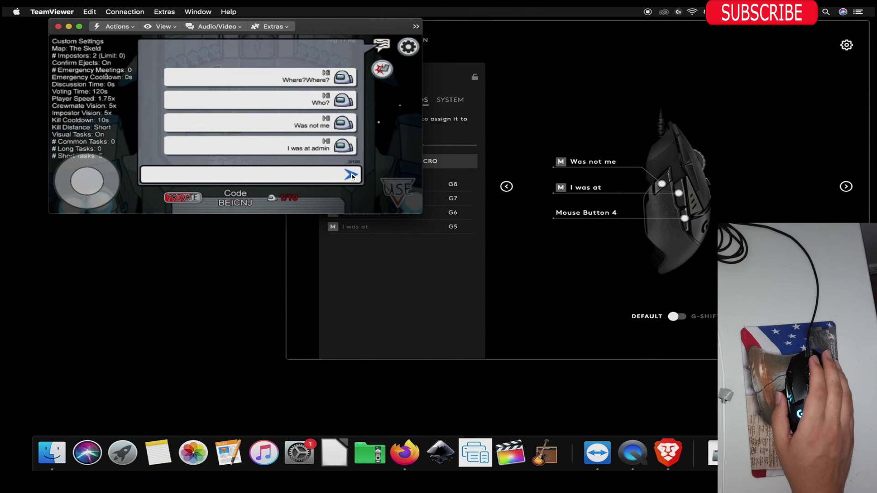
Bring G HUB back in front of TeamViewer and show the mouse's top view
left_click(428, 250)
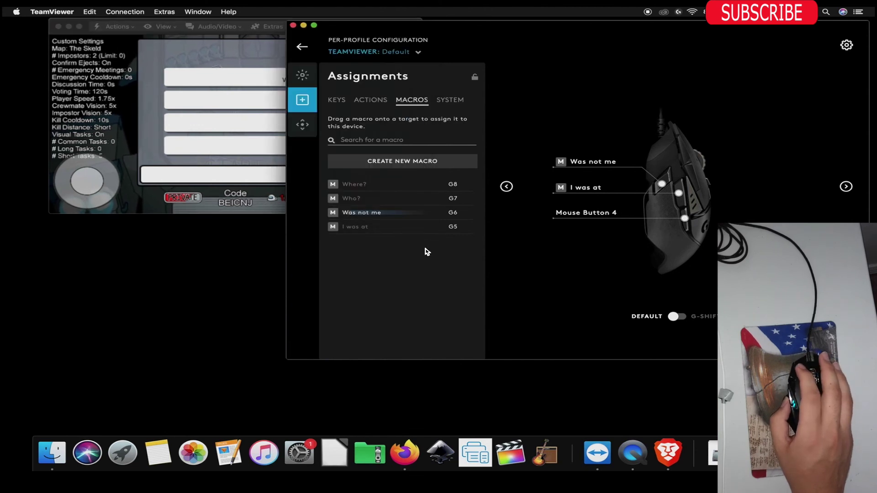
left_click(505, 188)
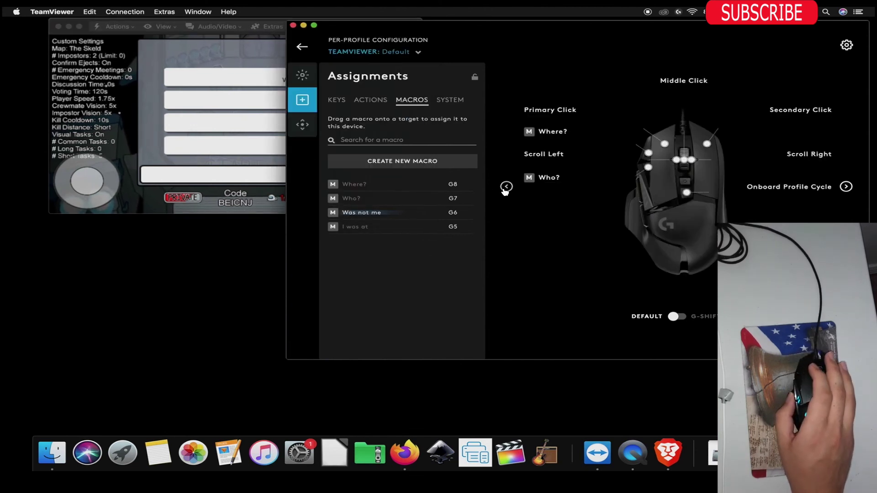